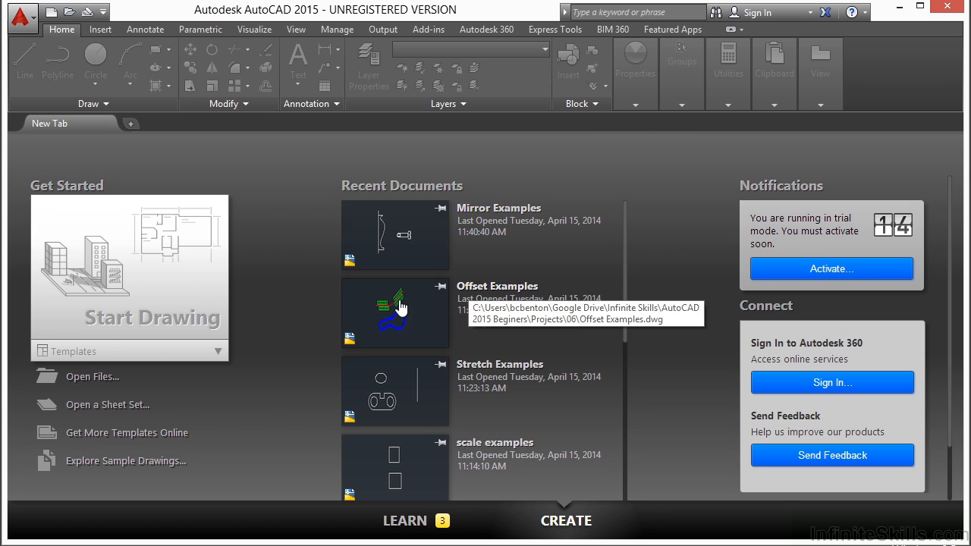
Open the drawing Trim-Extend Examples.dwg from folder 06
{"action": "left_click", "coordinate": [92, 377]}
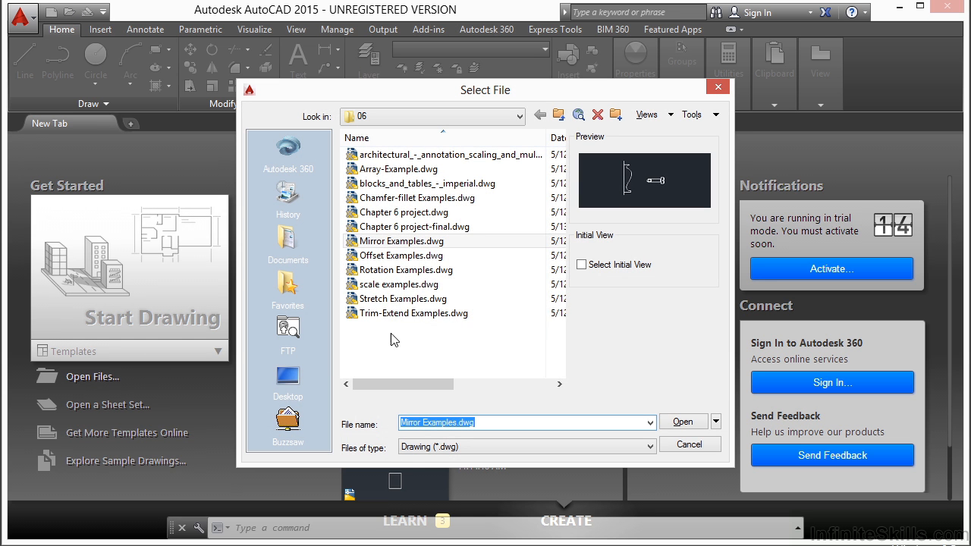
{"action": "left_click", "coordinate": [402, 314]}
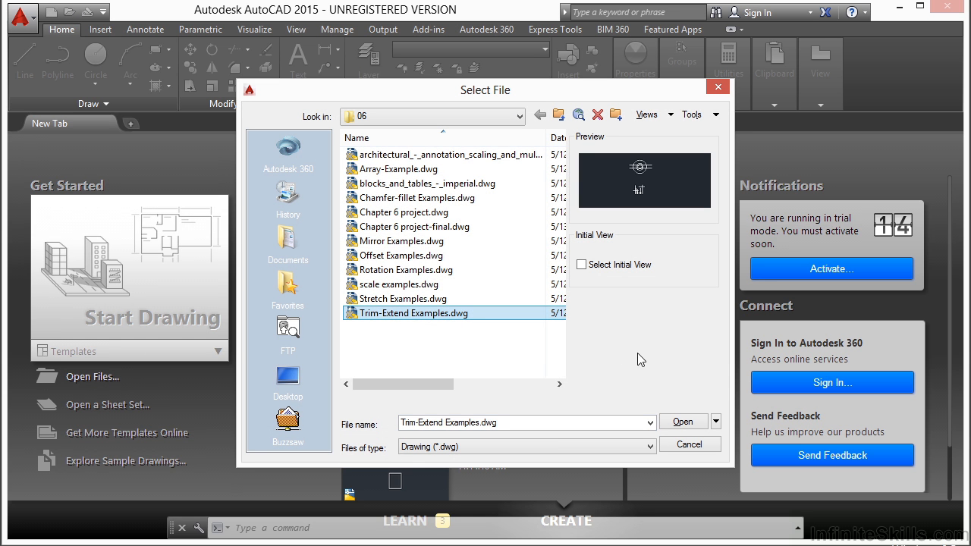
{"action": "left_click", "coordinate": [682, 423]}
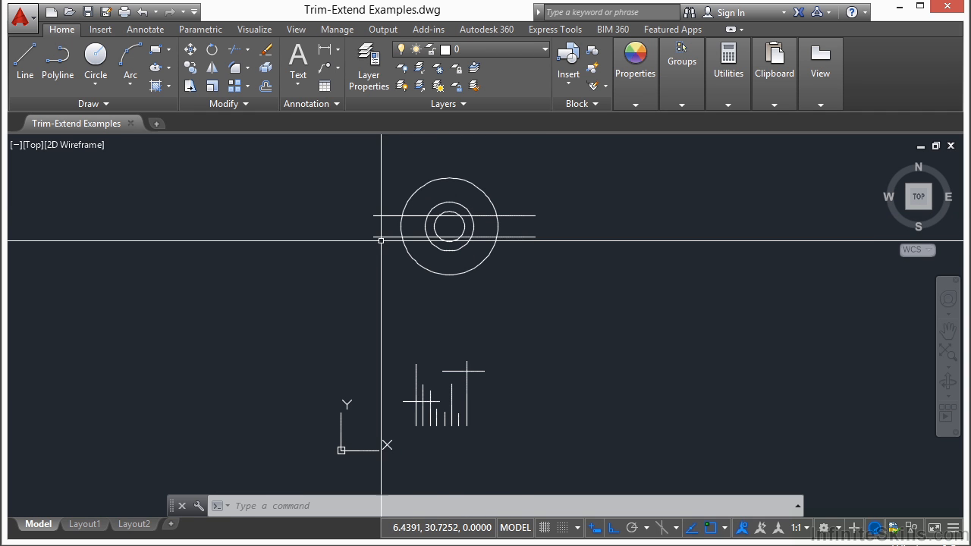
{"action": "scroll", "coordinate": [464, 372], "scroll_direction": "up", "scroll_amount": 5}
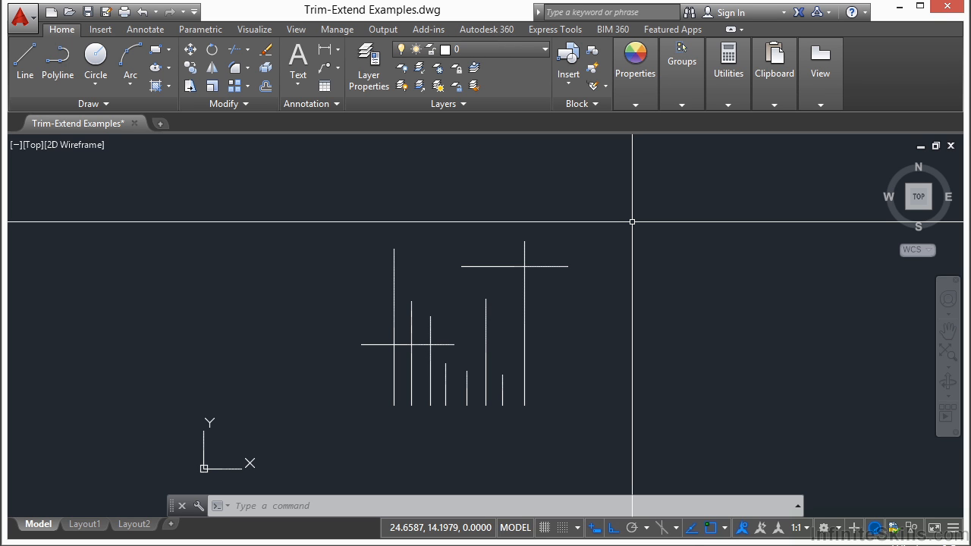
{"action": "type", "text": "t"}
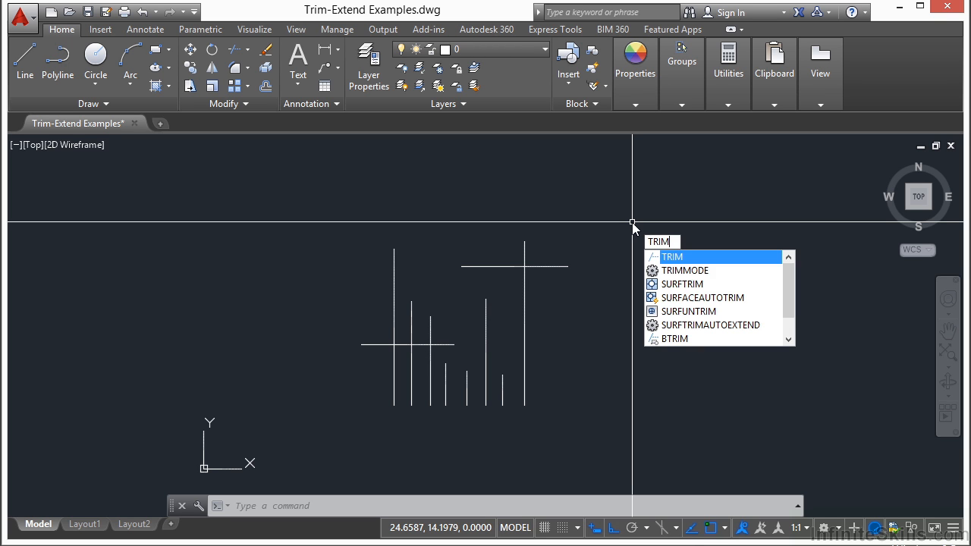
{"action": "key", "text": "Escape"}
{"action": "type", "text": "t"}
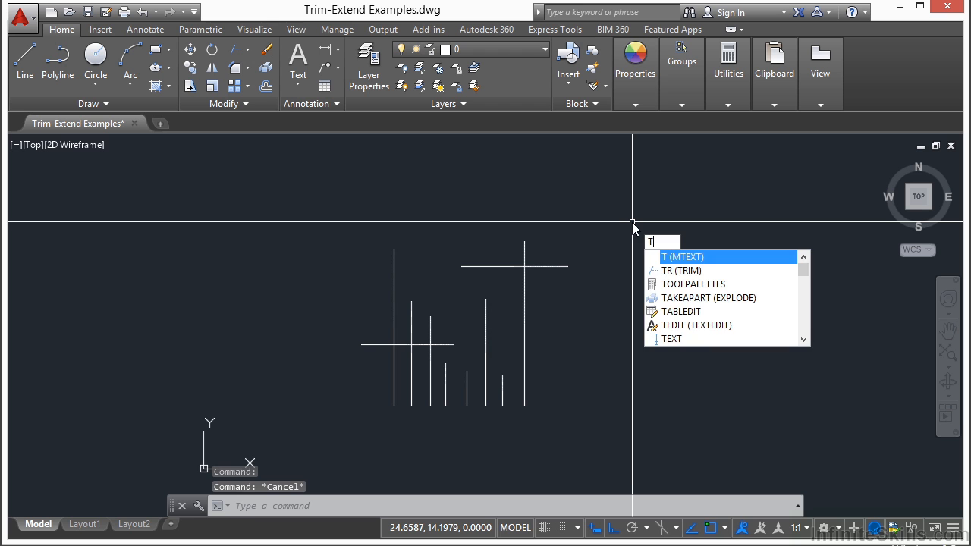
{"action": "type", "text": "r"}
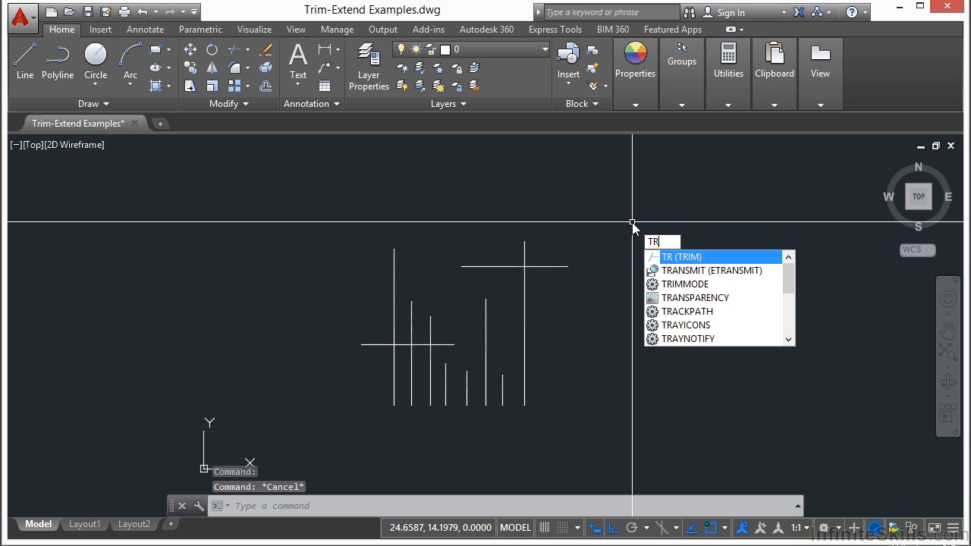
{"action": "key", "text": "Escape"}
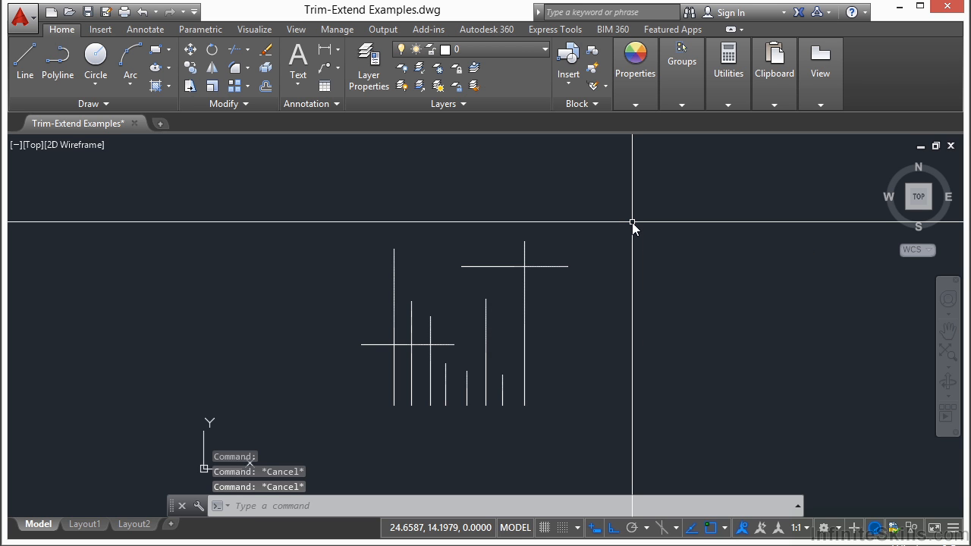
{"action": "type", "text": "t"}
{"action": "key", "text": "Escape"}
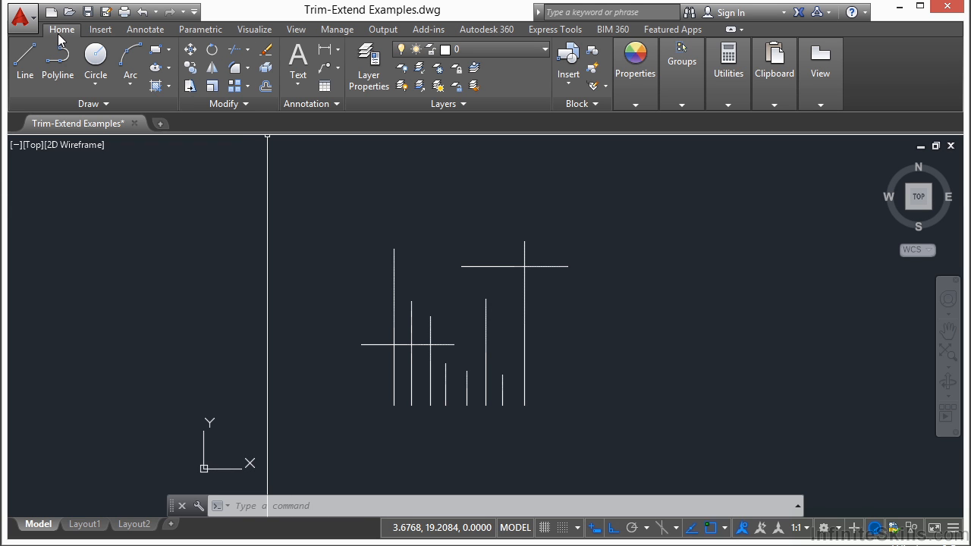
{"action": "left_click", "coordinate": [248, 51]}
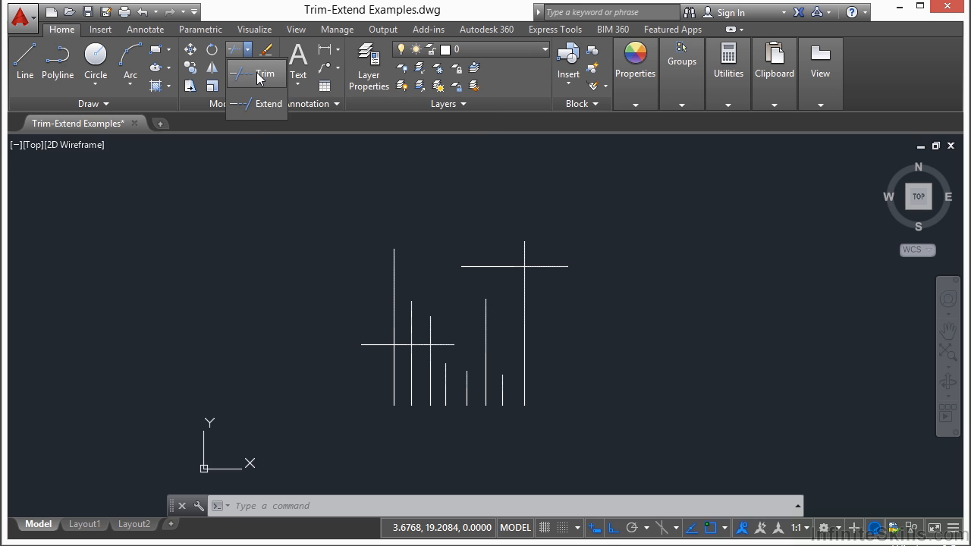
{"action": "left_click", "coordinate": [261, 74]}
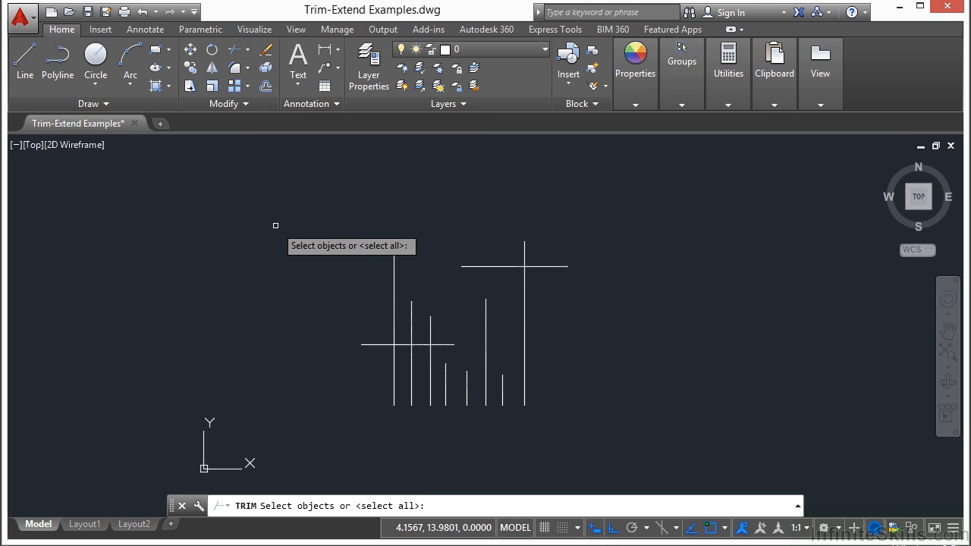
{"action": "left_click", "coordinate": [478, 266]}
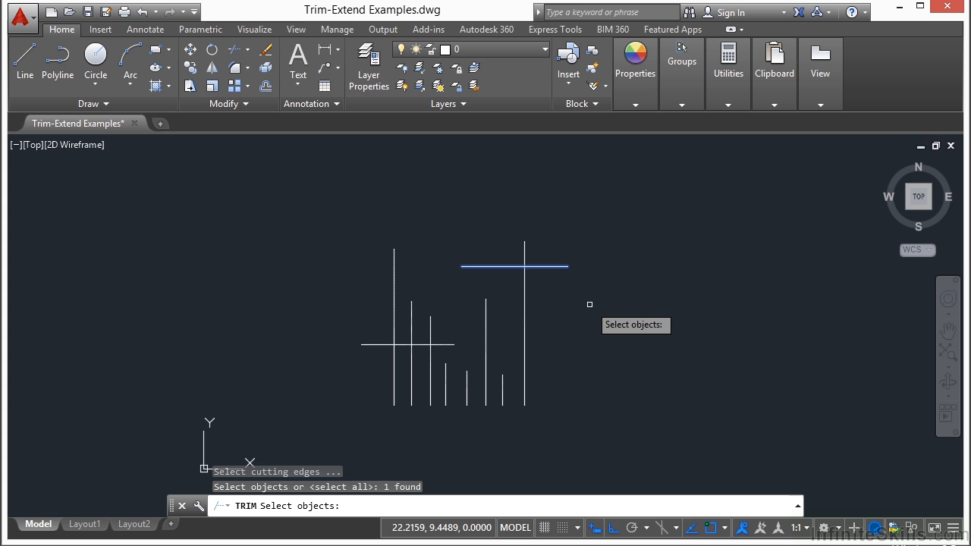
{"action": "left_click", "coordinate": [630, 224]}
{"action": "left_click", "coordinate": [293, 428]}
{"action": "key", "text": "Escape"}
Trim off the end of the tall vertical line above the upper horizontal line, using that horizontal line as the cutting edge
{"action": "type", "text": "tr"}
{"action": "key", "text": "Return"}
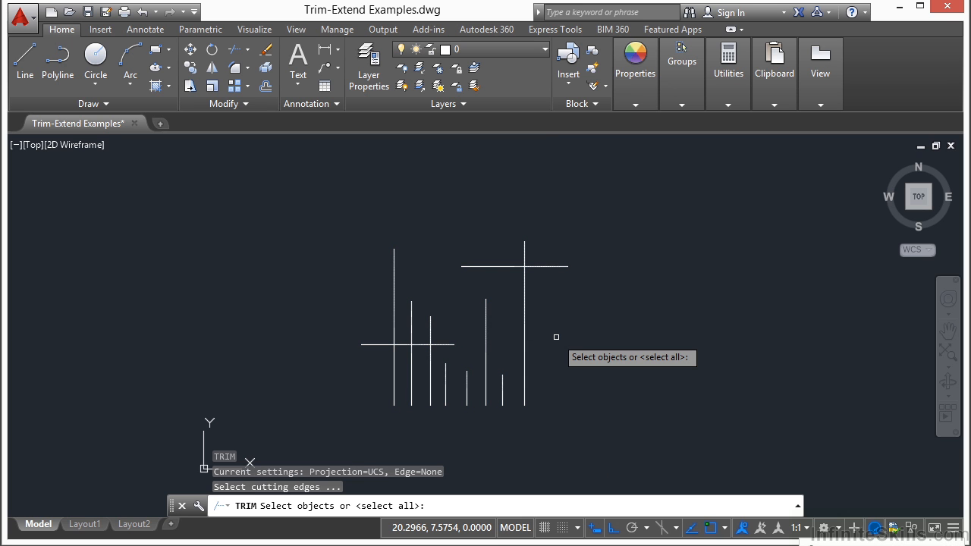
{"action": "left_click", "coordinate": [555, 266]}
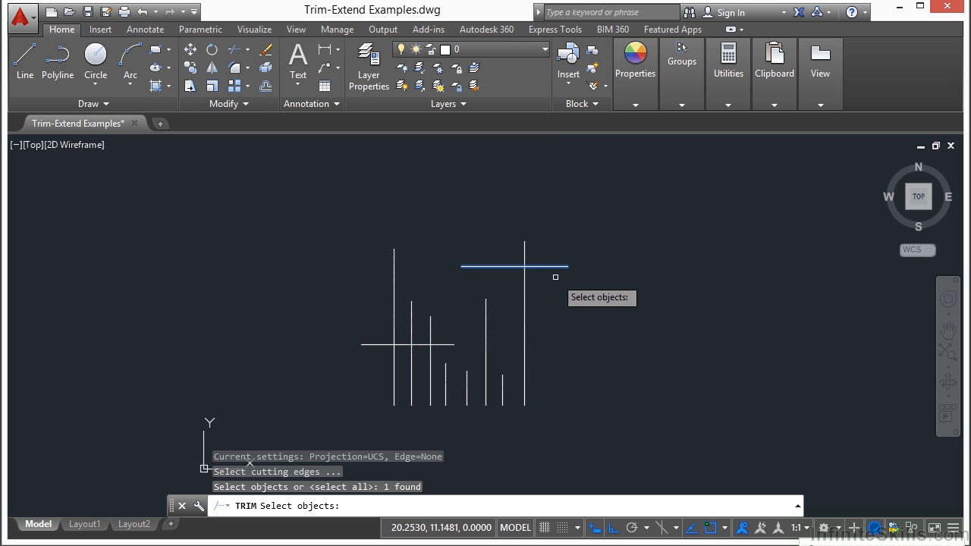
{"action": "key", "text": "Return"}
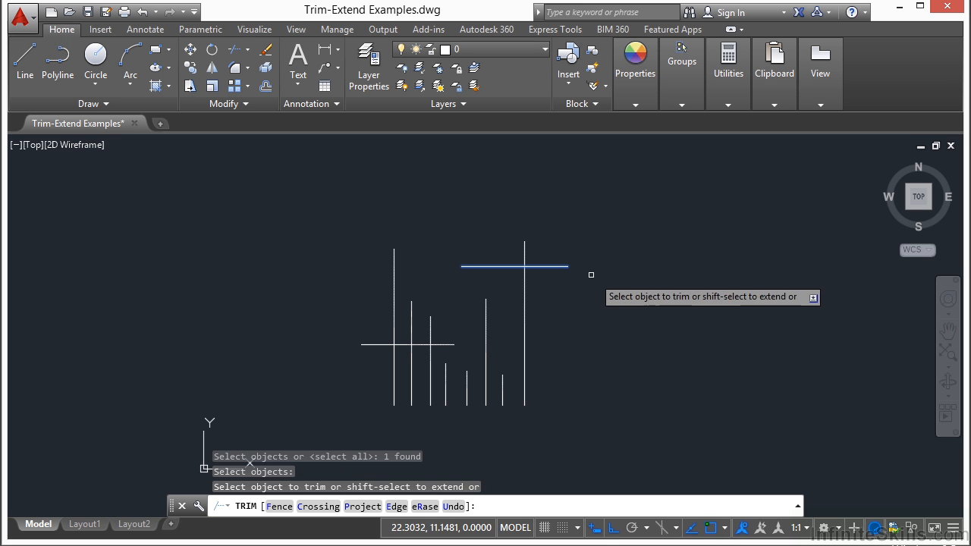
{"action": "scroll", "coordinate": [539, 244], "scroll_direction": "up", "scroll_amount": 2}
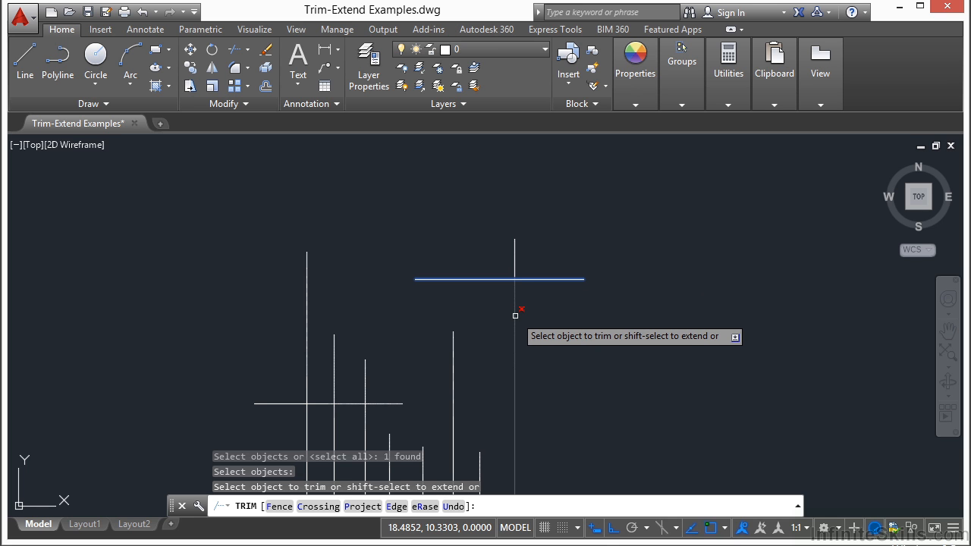
{"action": "left_click", "coordinate": [516, 250]}
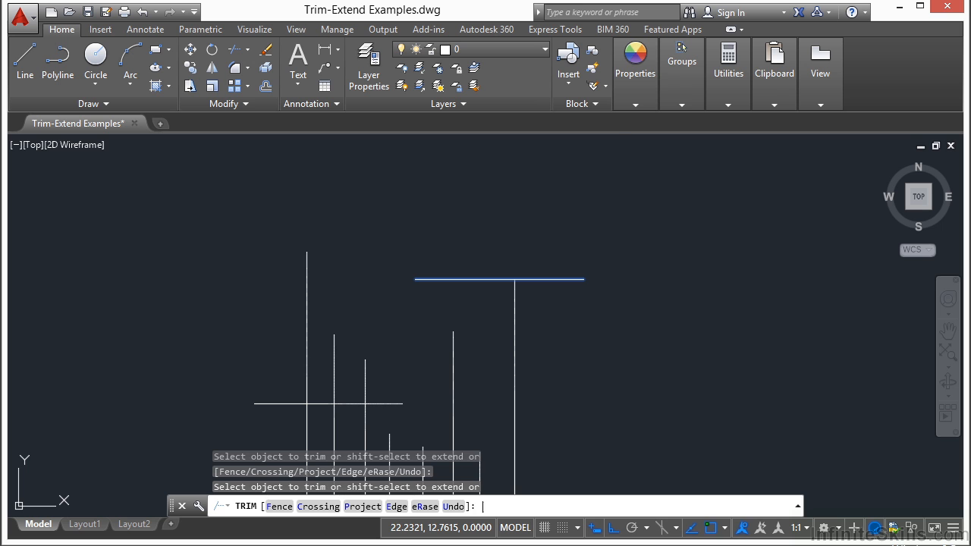
{"action": "key", "text": "Return"}
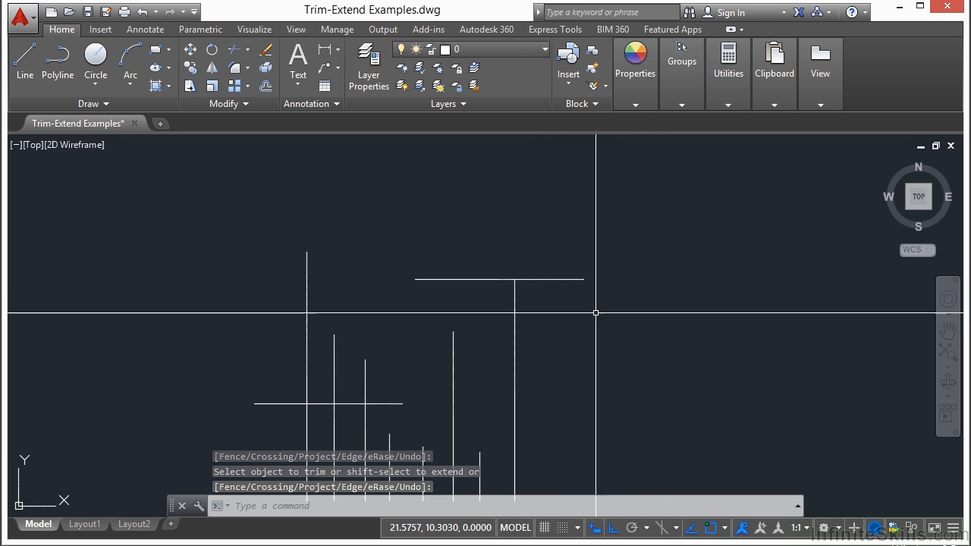
Trim the three vertical lines crossing the lower horizontal line, removing their parts above it with that line as the cutting edge
{"action": "type", "text": "TR"}
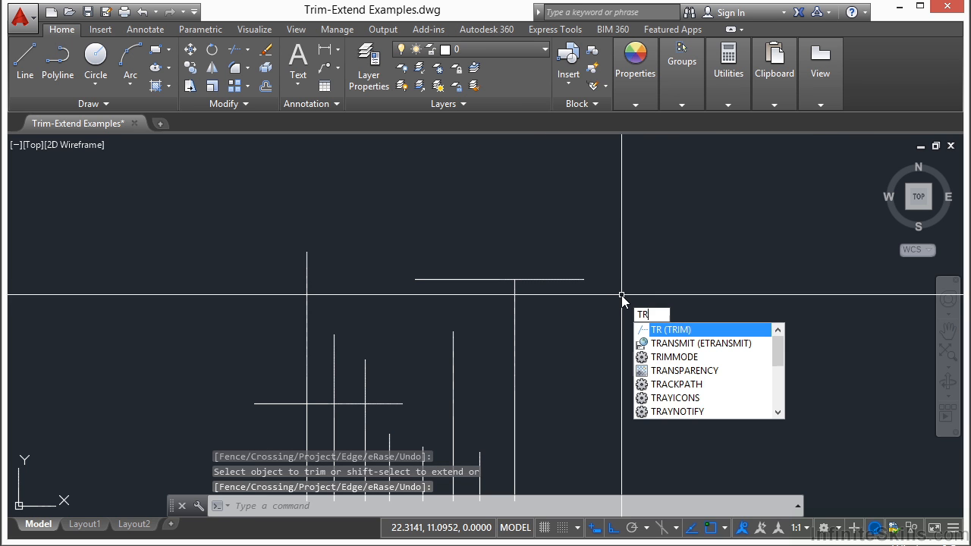
{"action": "key", "text": "Return"}
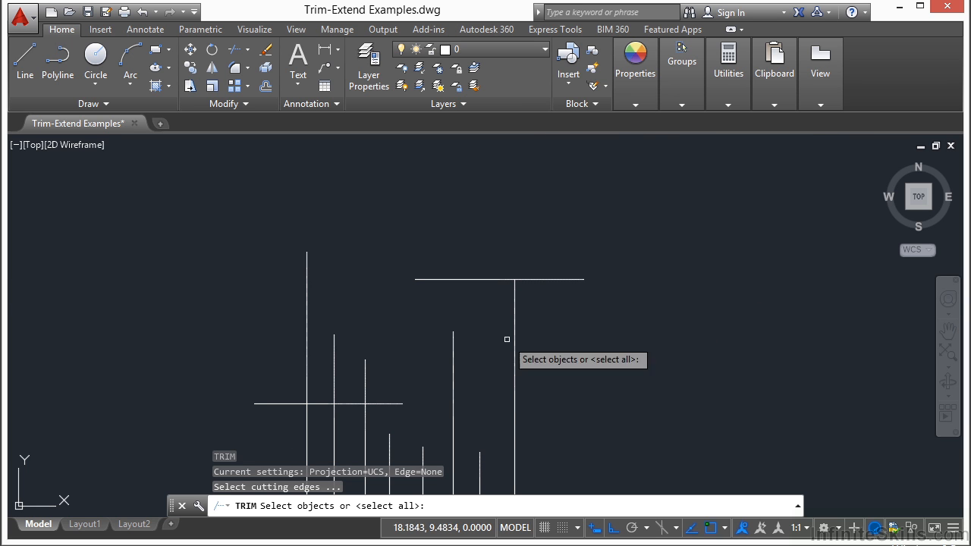
{"action": "left_click", "coordinate": [392, 403]}
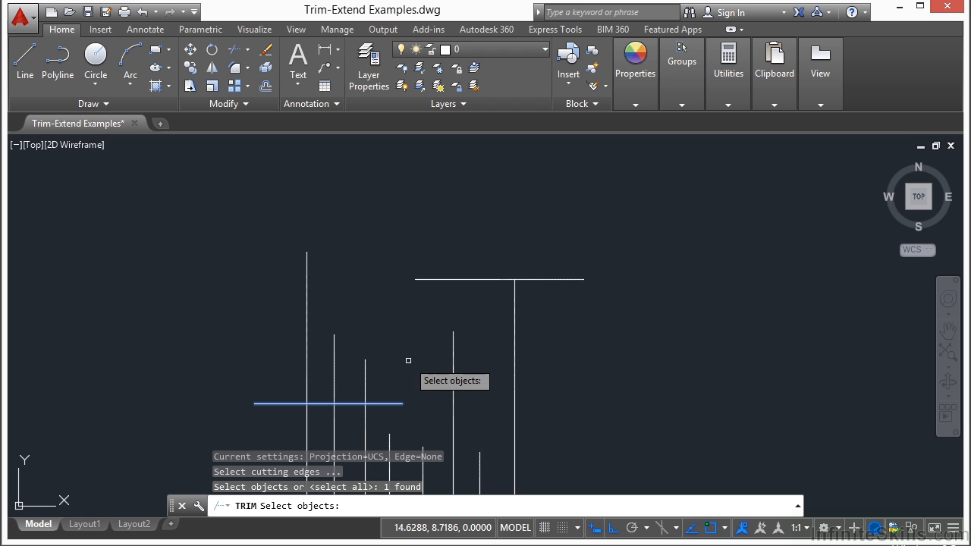
{"action": "key", "text": "Return"}
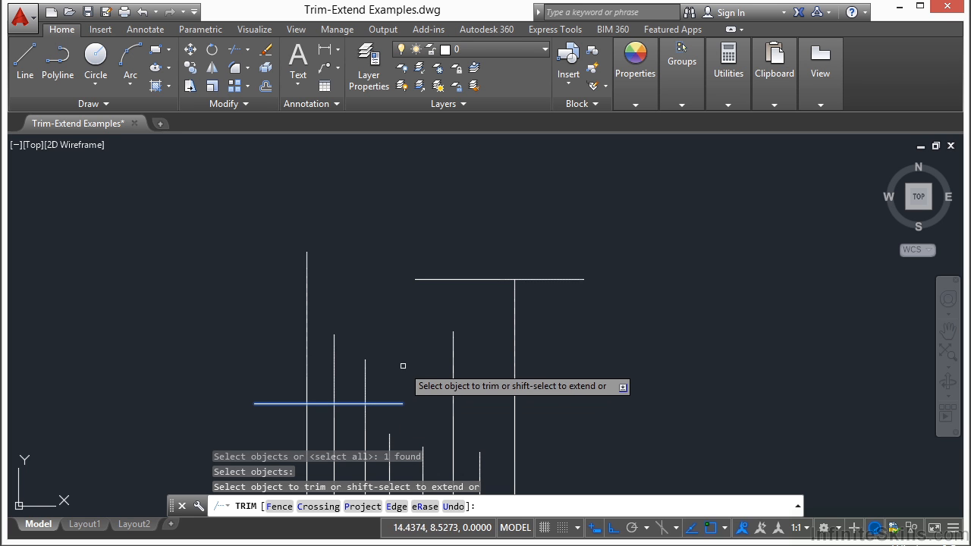
{"action": "left_click", "coordinate": [366, 376]}
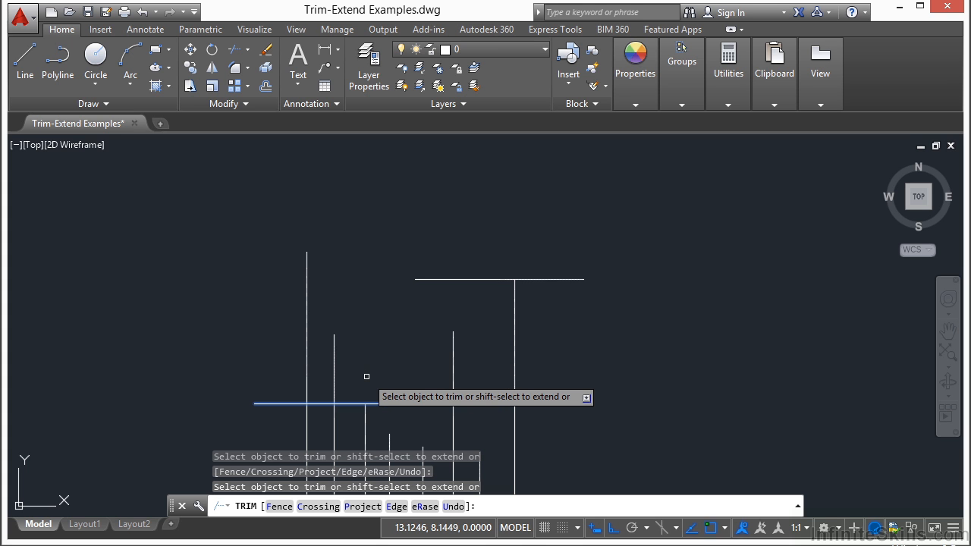
{"action": "left_click", "coordinate": [369, 345]}
{"action": "left_click", "coordinate": [235, 377]}
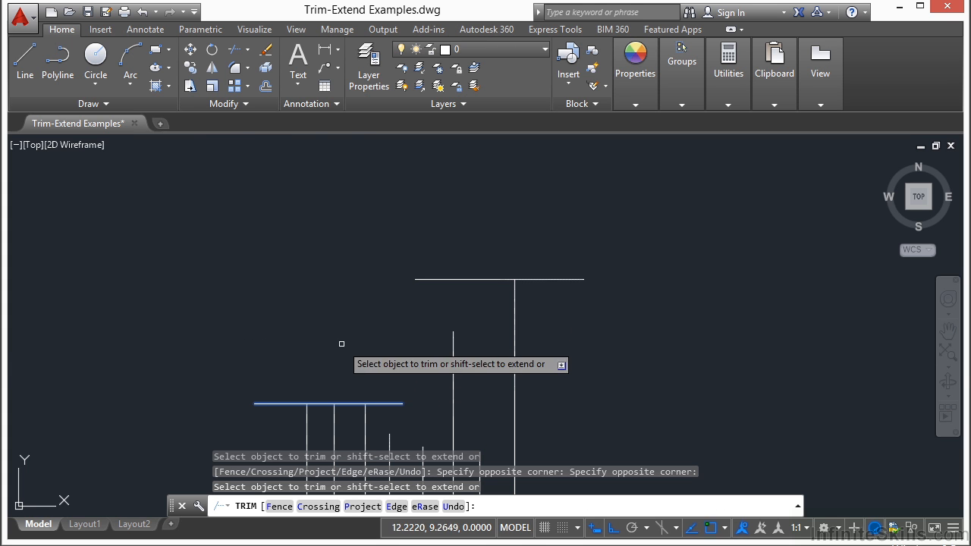
{"action": "key", "text": "Return"}
Start Trim with all three concentric circles and both horizontal lines crossing them as cutting edges
{"action": "scroll", "coordinate": [341, 289], "scroll_direction": "down", "scroll_amount": 2}
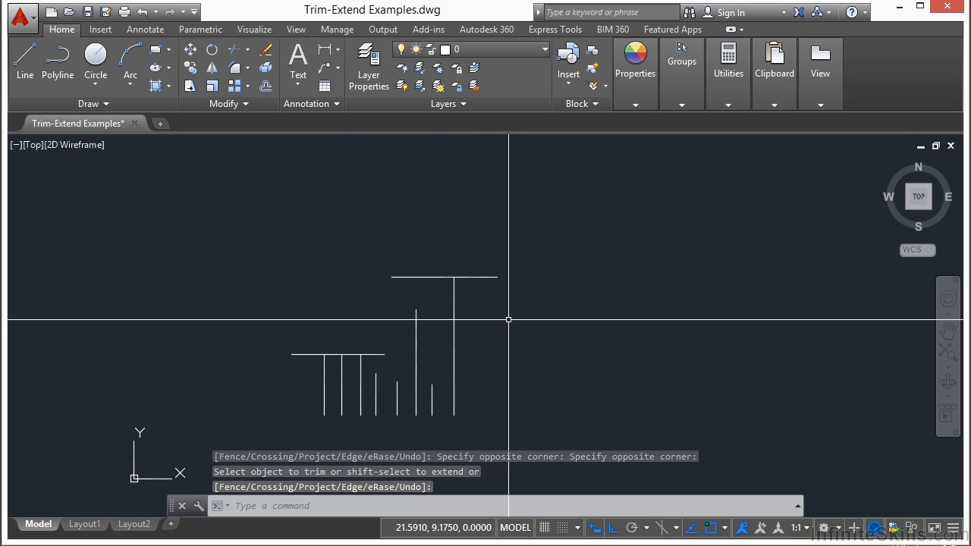
{"action": "type", "text": "TR"}
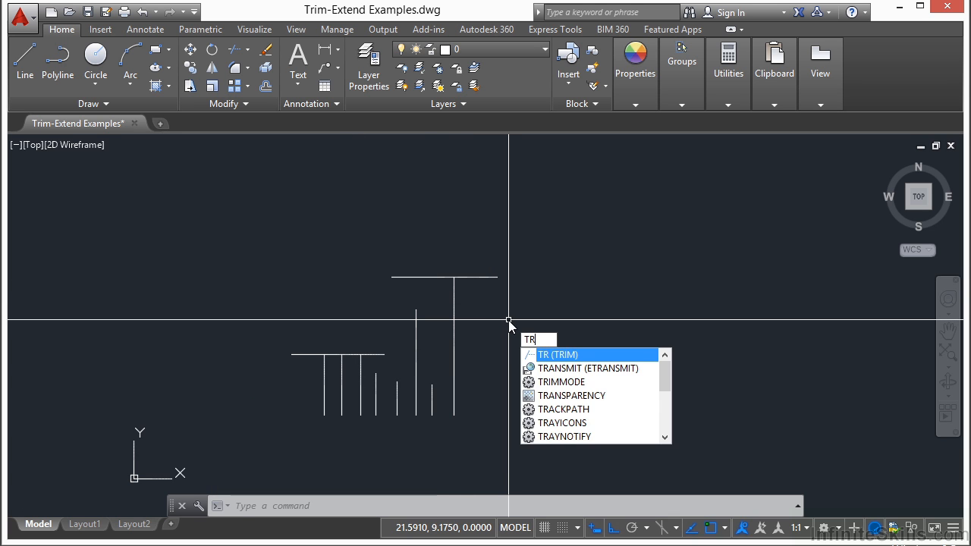
{"action": "key", "text": "Return"}
{"action": "scroll", "coordinate": [495, 327], "scroll_direction": "down", "scroll_amount": 2}
{"action": "middle_click_drag", "start_coordinate": [467, 241], "coordinate": [458, 388]}
{"action": "middle_click_drag", "start_coordinate": [535, 290], "coordinate": [523, 341]}
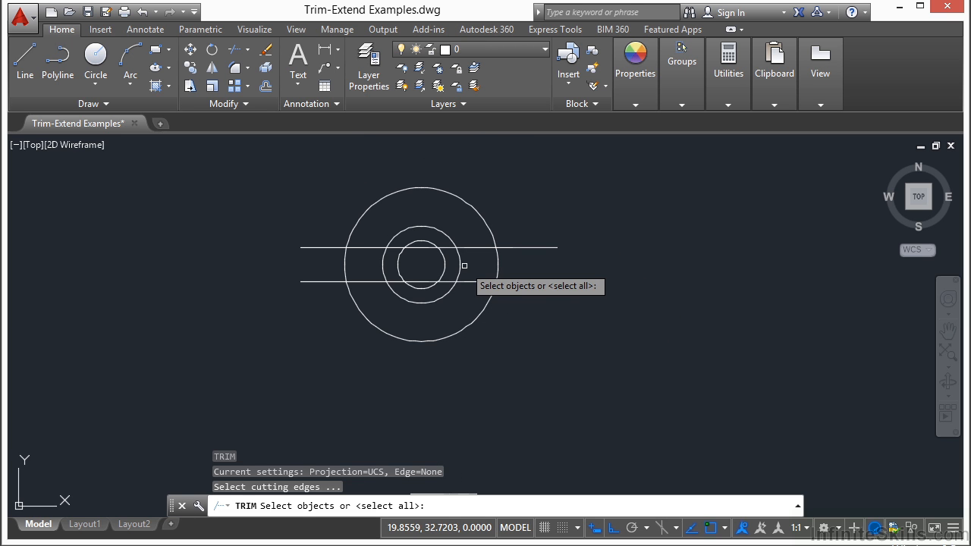
{"action": "left_click", "coordinate": [561, 214]}
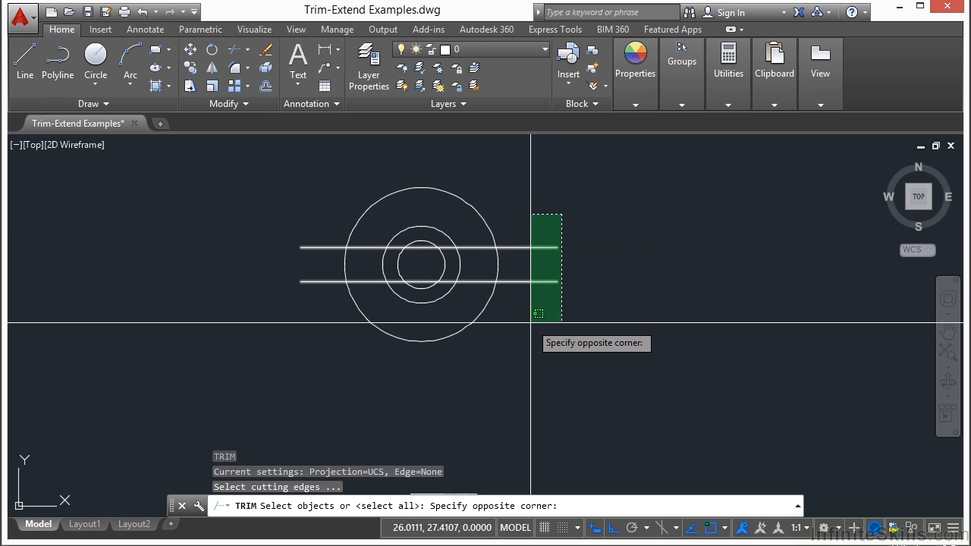
{"action": "left_click", "coordinate": [318, 338]}
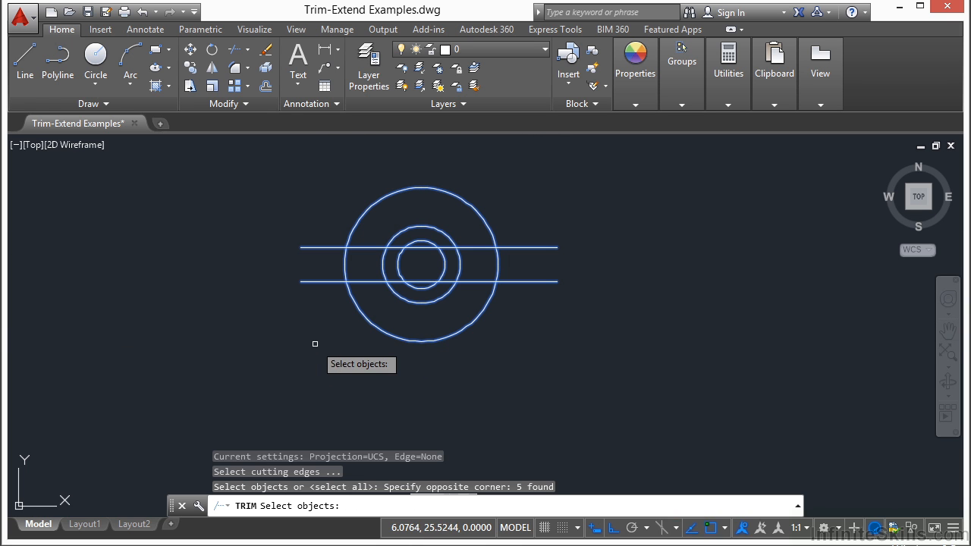
{"action": "key", "text": "Return"}
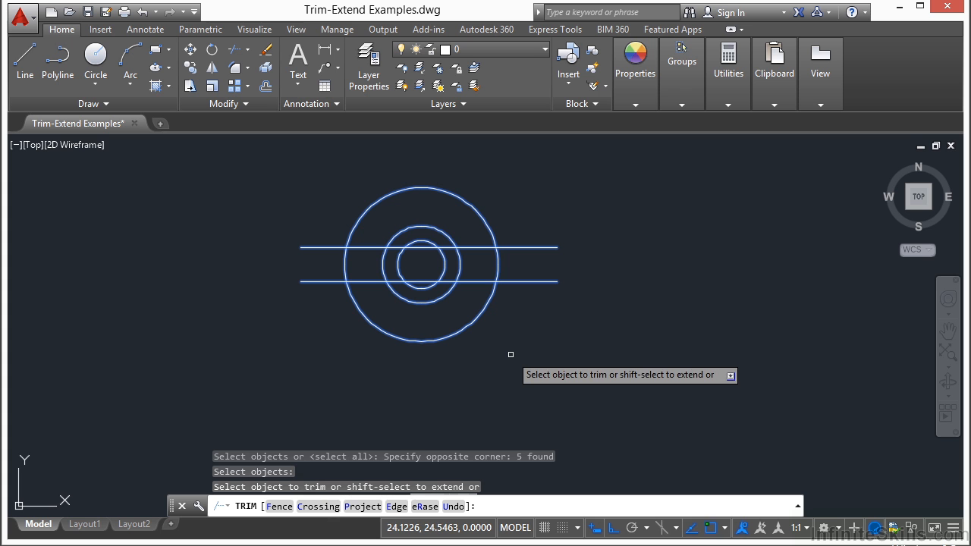
Trim both horizontal lines between the middle and outer circles on their right side, using a Fence selection
{"action": "type", "text": "f"}
{"action": "key", "text": "Return"}
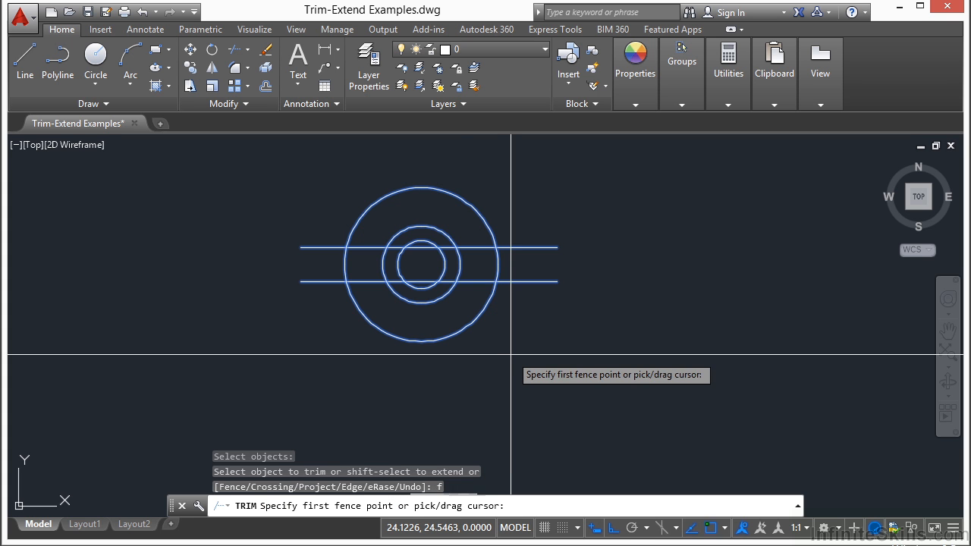
{"action": "scroll", "coordinate": [532, 253], "scroll_direction": "up", "scroll_amount": 2}
{"action": "left_click", "coordinate": [423, 220]}
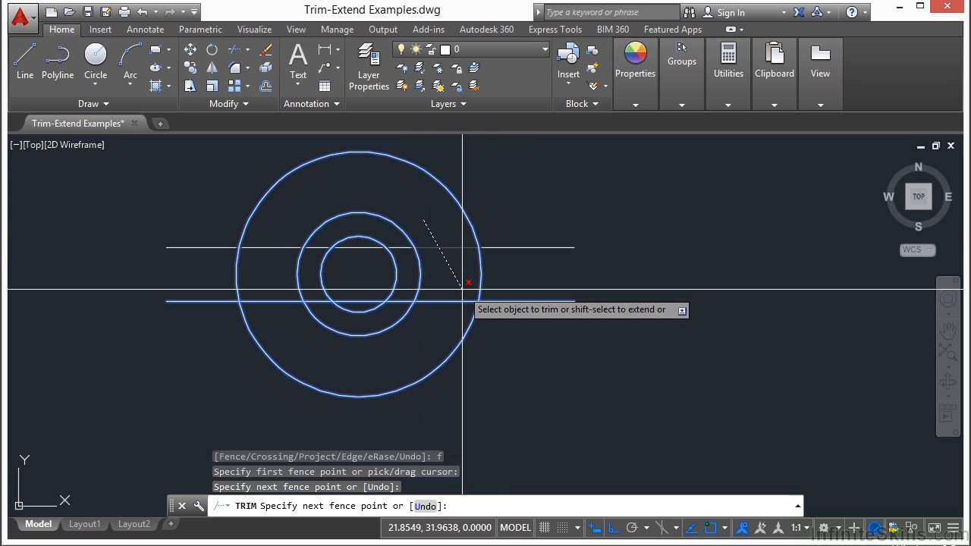
{"action": "left_click", "coordinate": [455, 273]}
{"action": "left_click", "coordinate": [422, 348]}
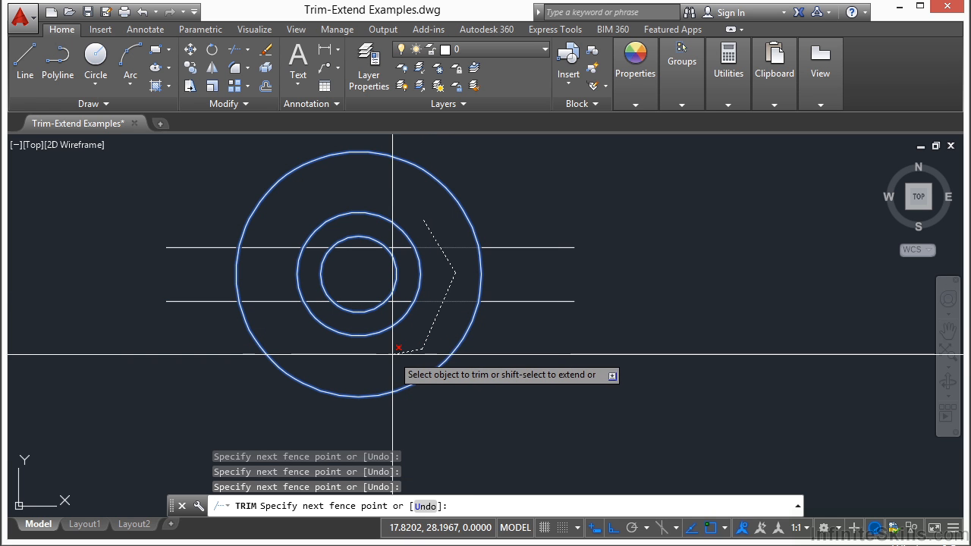
{"action": "key", "text": "Return"}
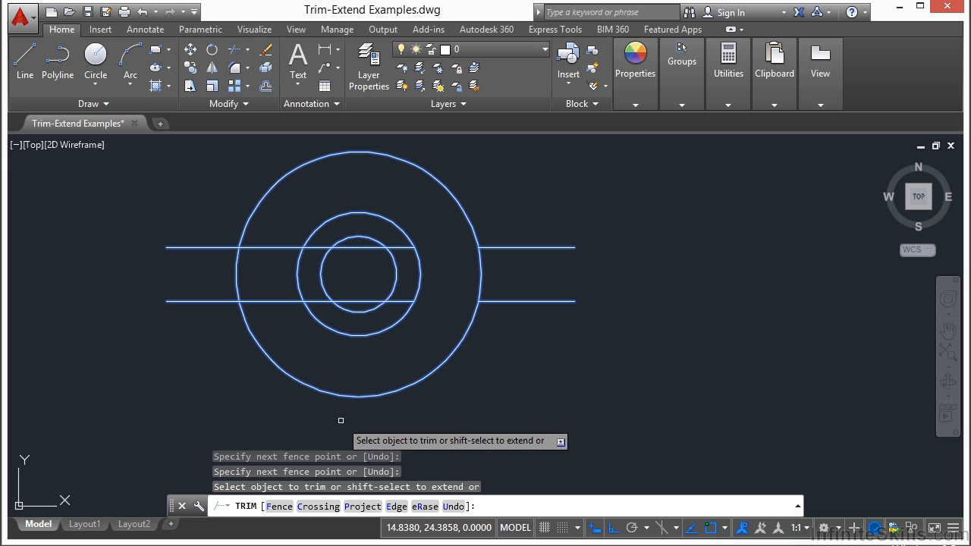
Set the Edge option to No extend and trim off the middle circle's arc above the upper horizontal line
{"action": "type", "text": "e"}
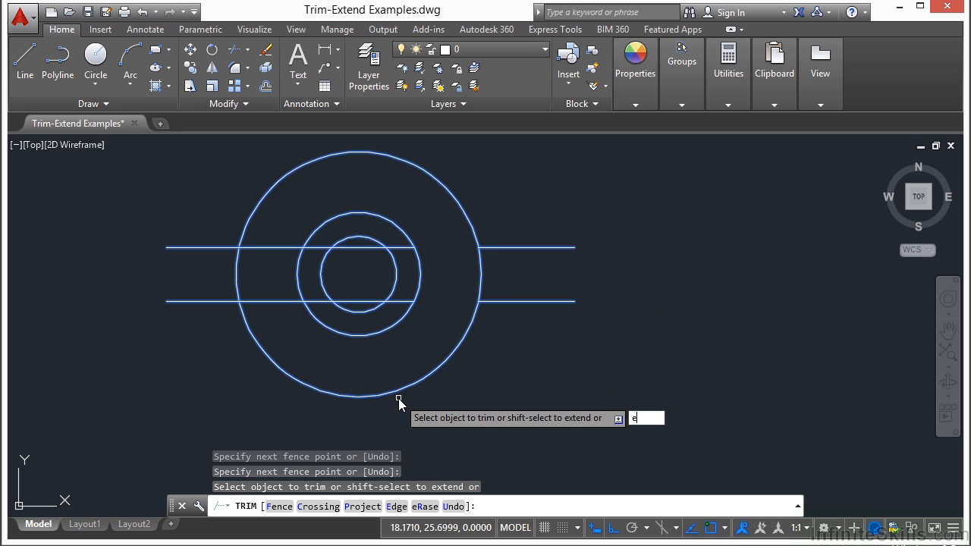
{"action": "key", "text": "Return"}
{"action": "left_click", "coordinate": [447, 453]}
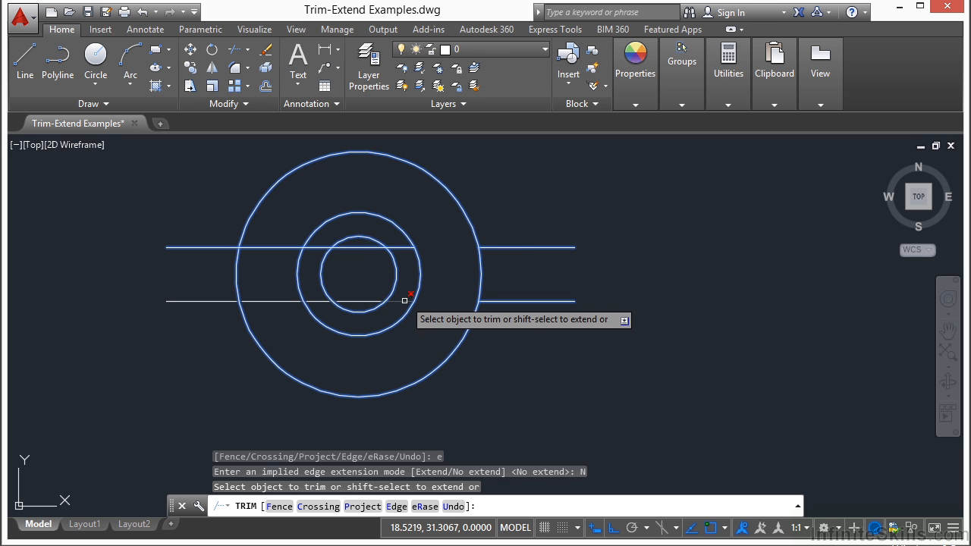
{"action": "left_click", "coordinate": [406, 237]}
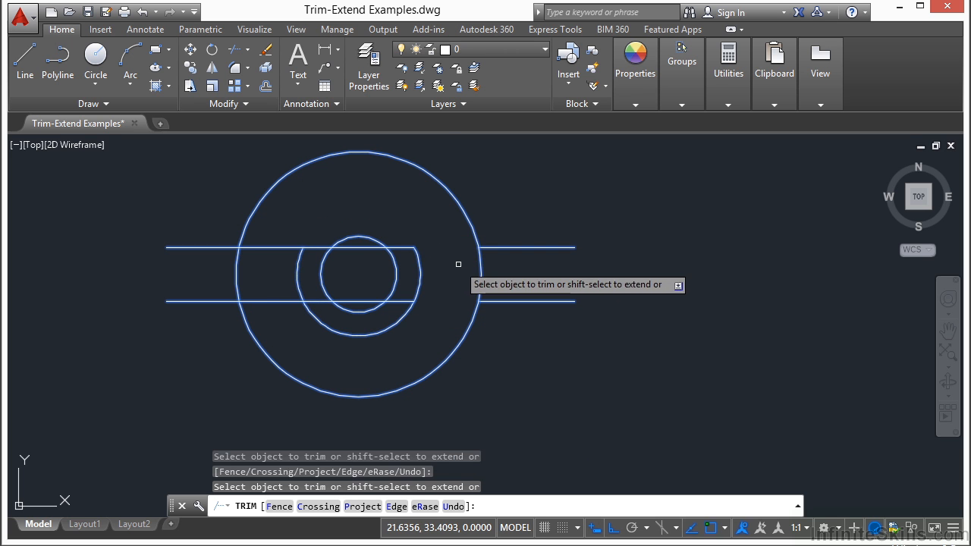
{"action": "key", "text": "Return"}
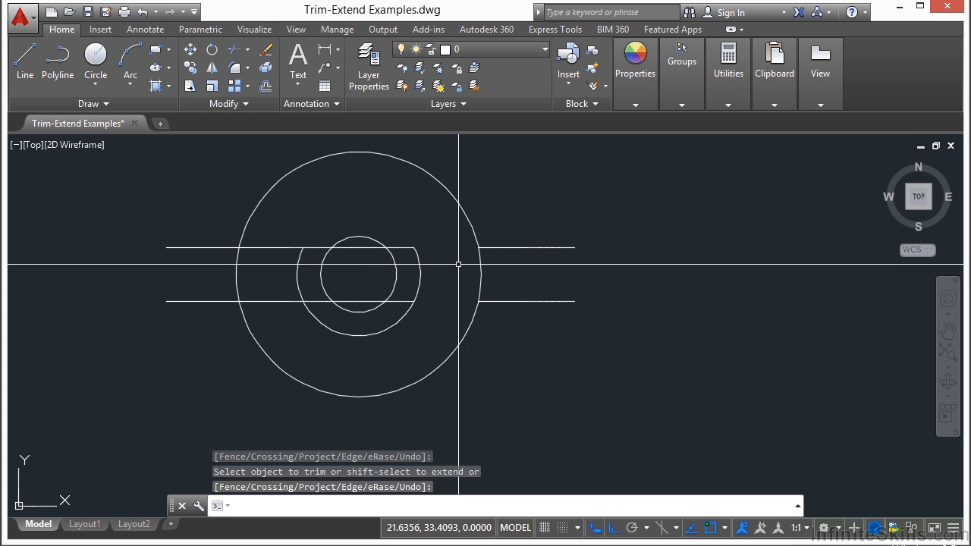
Using Trim's shift-select with the outer circle as the edge, extend both shortened horizontal lines to the circle's right side
{"action": "type", "text": "TR"}
{"action": "key", "text": "Return"}
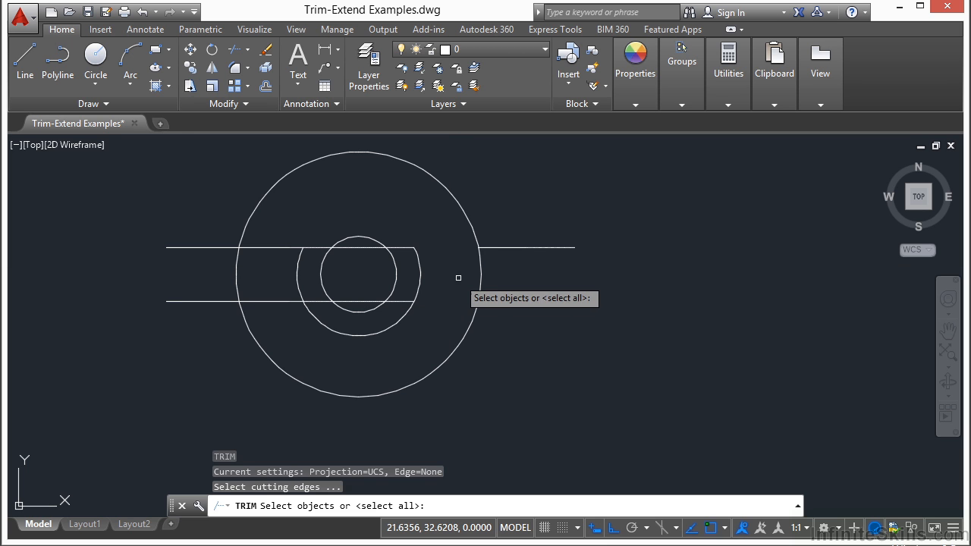
{"action": "left_click", "coordinate": [495, 273]}
{"action": "left_click", "coordinate": [453, 282]}
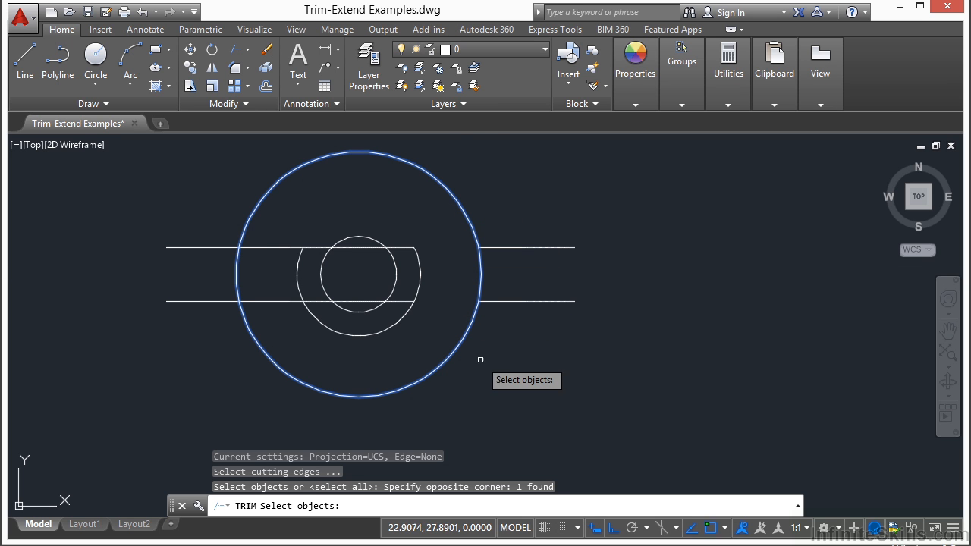
{"action": "key", "text": "Return"}
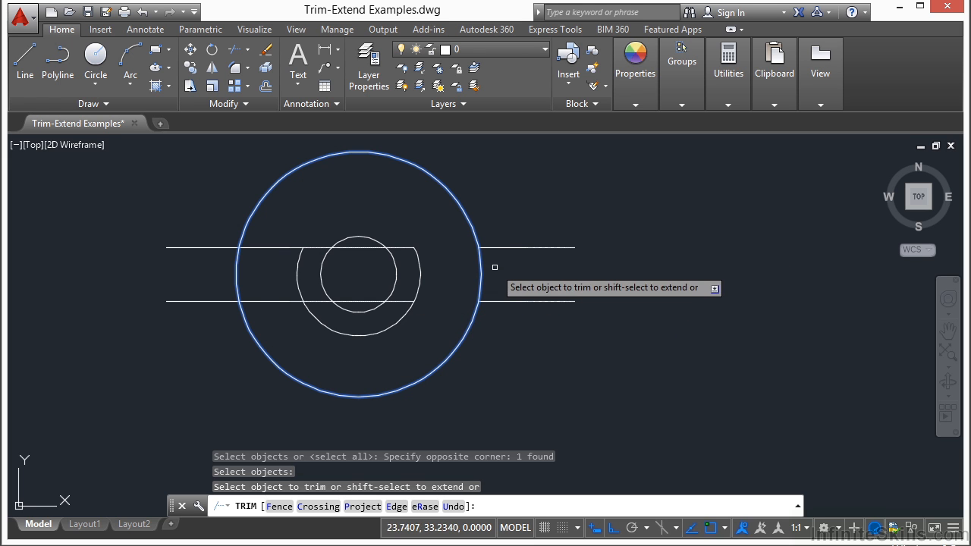
{"action": "left_click", "coordinate": [402, 303]}
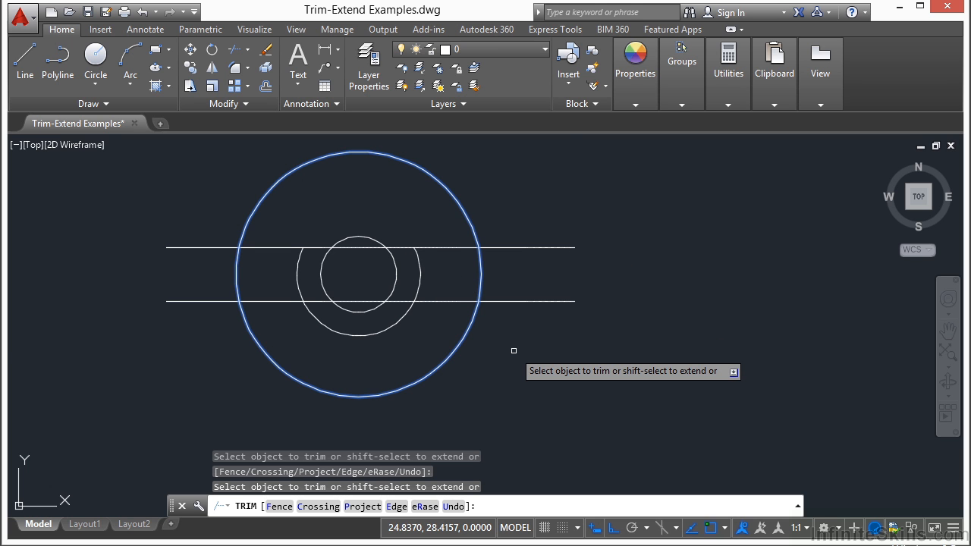
{"action": "key", "text": "Return"}
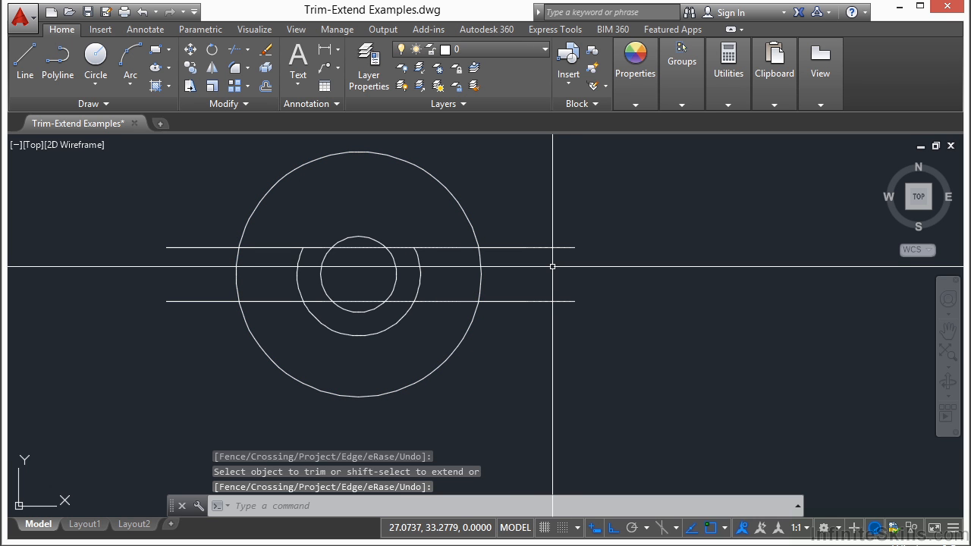
Try to extend the open middle arc with Extend, using the upper horizontal line as the boundary edge
{"action": "scroll", "coordinate": [552, 267], "scroll_direction": "down", "scroll_amount": 2}
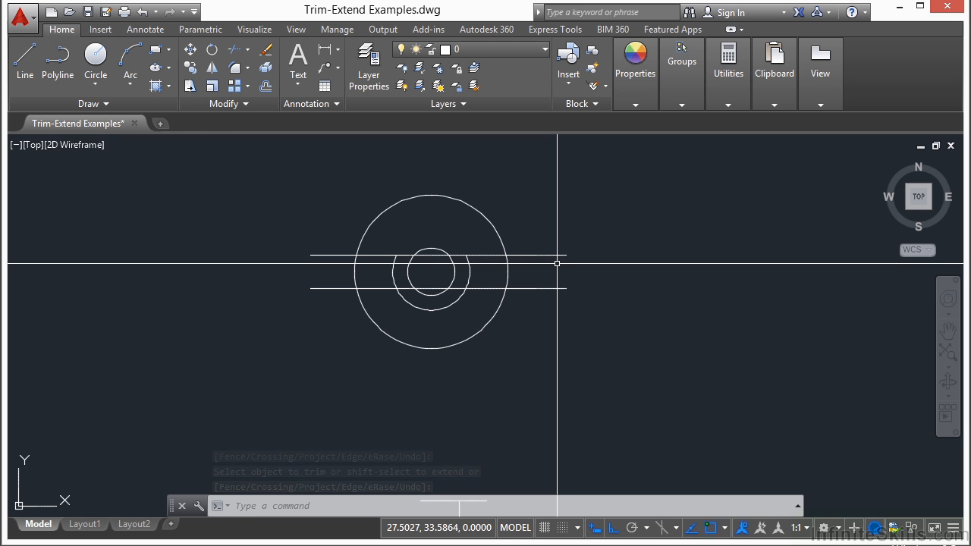
{"action": "left_click", "coordinate": [251, 48]}
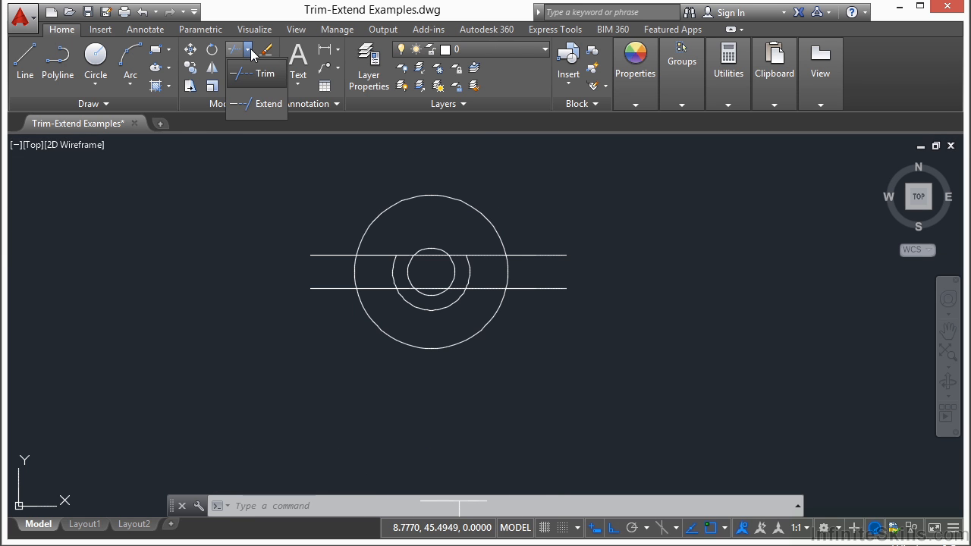
{"action": "left_click", "coordinate": [265, 103]}
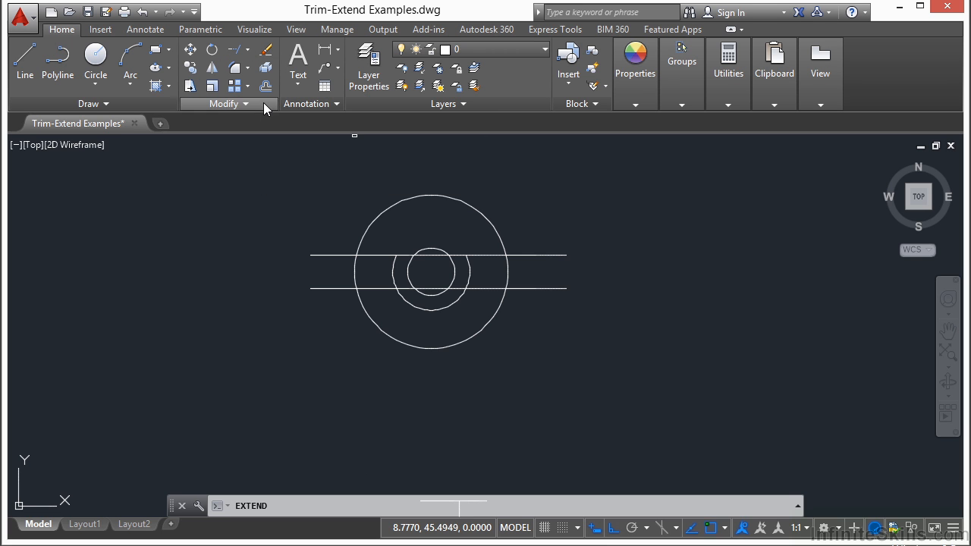
{"action": "left_click", "coordinate": [376, 254]}
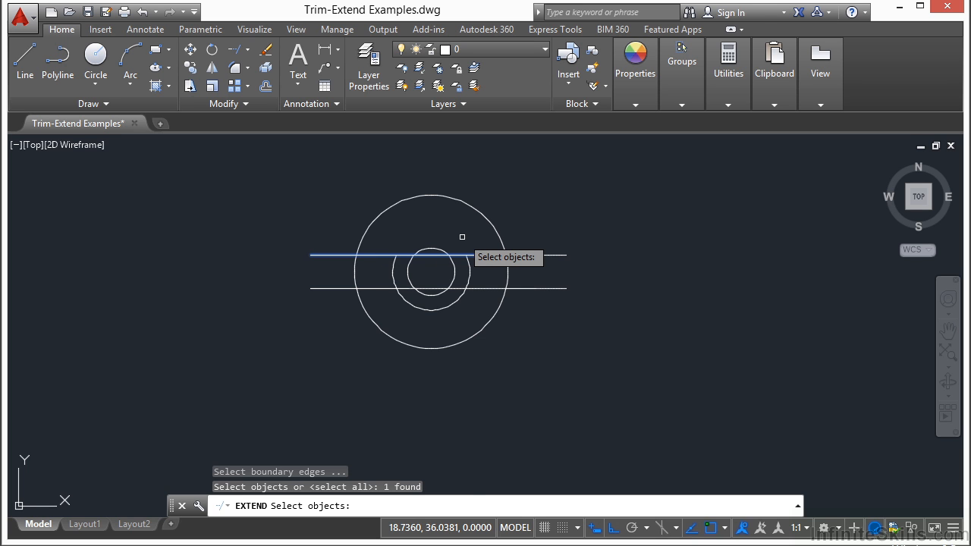
{"action": "key", "text": "Return"}
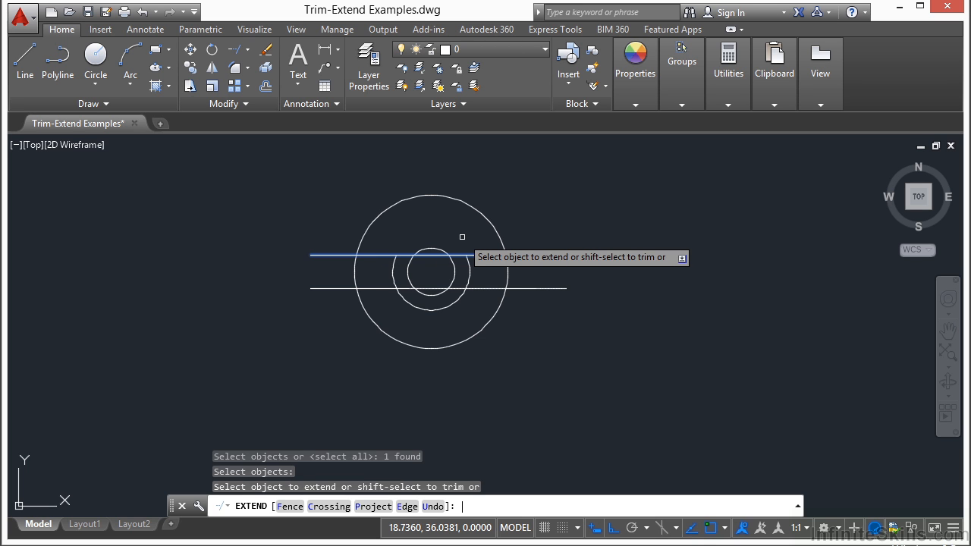
{"action": "left_click", "coordinate": [469, 267]}
{"action": "left_click", "coordinate": [471, 264]}
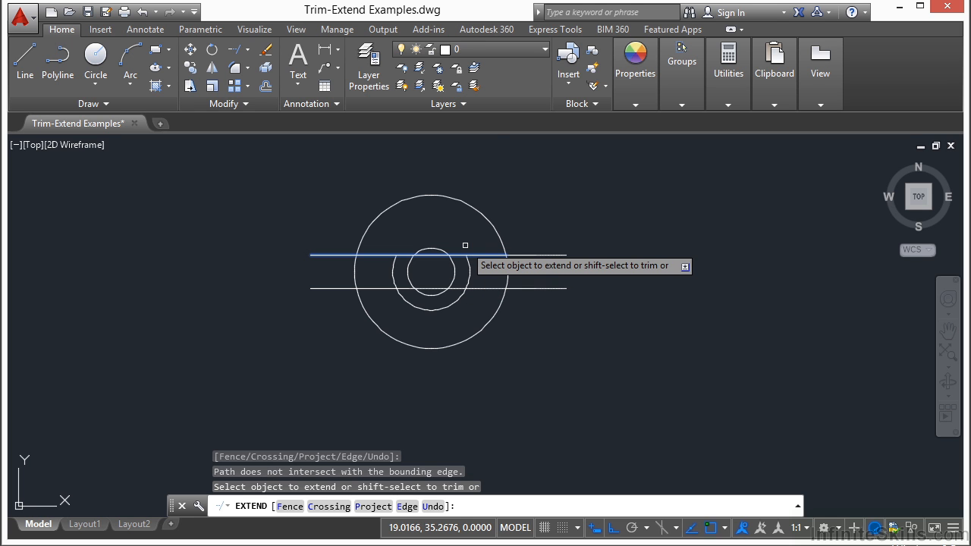
{"action": "key", "text": "Escape"}
Extend the three leftmost vertical lines individually up to the lower horizontal line through the circles as the boundary edge
{"action": "scroll", "coordinate": [494, 184], "scroll_direction": "down", "scroll_amount": 2}
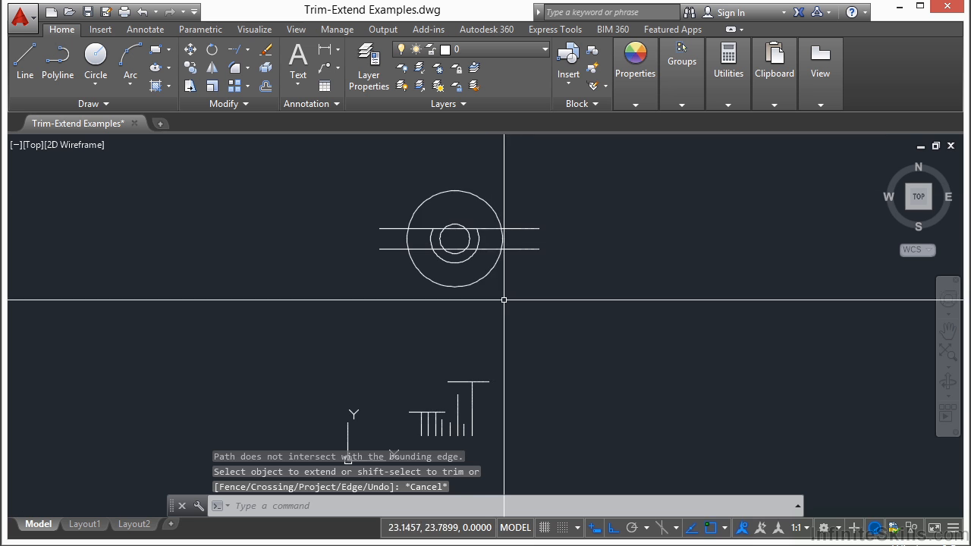
{"action": "scroll", "coordinate": [449, 436], "scroll_direction": "up", "scroll_amount": 2}
{"action": "type", "text": "e"}
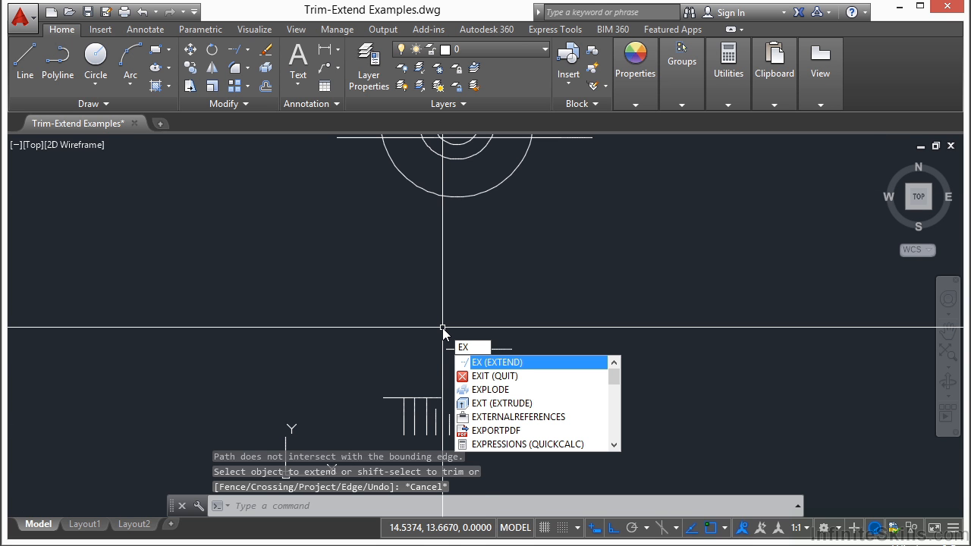
{"action": "key", "text": "Return"}
{"action": "middle_click_drag", "start_coordinate": [406, 254], "coordinate": [402, 277]}
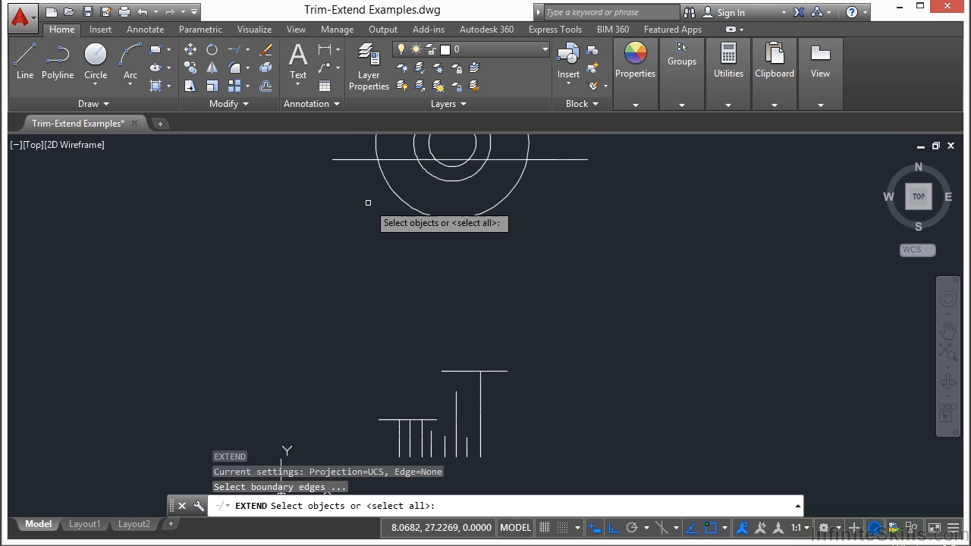
{"action": "left_click", "coordinate": [362, 159]}
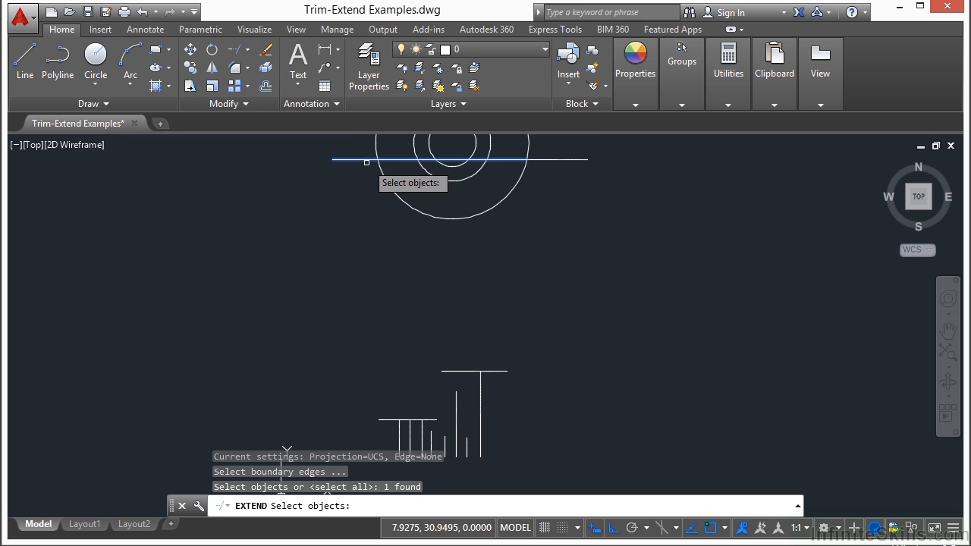
{"action": "key", "text": "Return"}
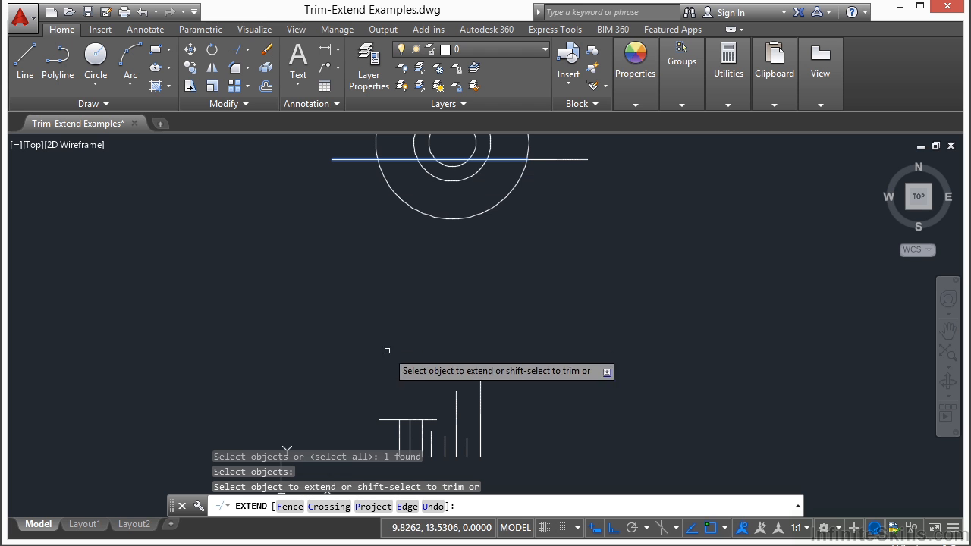
{"action": "middle_click_drag", "start_coordinate": [395, 369], "coordinate": [396, 305]}
{"action": "scroll", "coordinate": [400, 380], "scroll_direction": "up", "scroll_amount": 4}
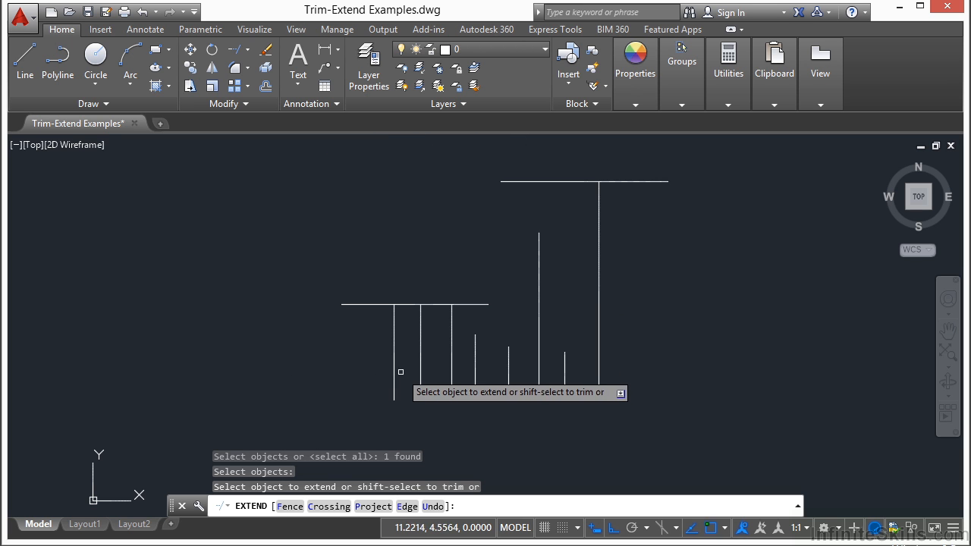
{"action": "left_click", "coordinate": [396, 321]}
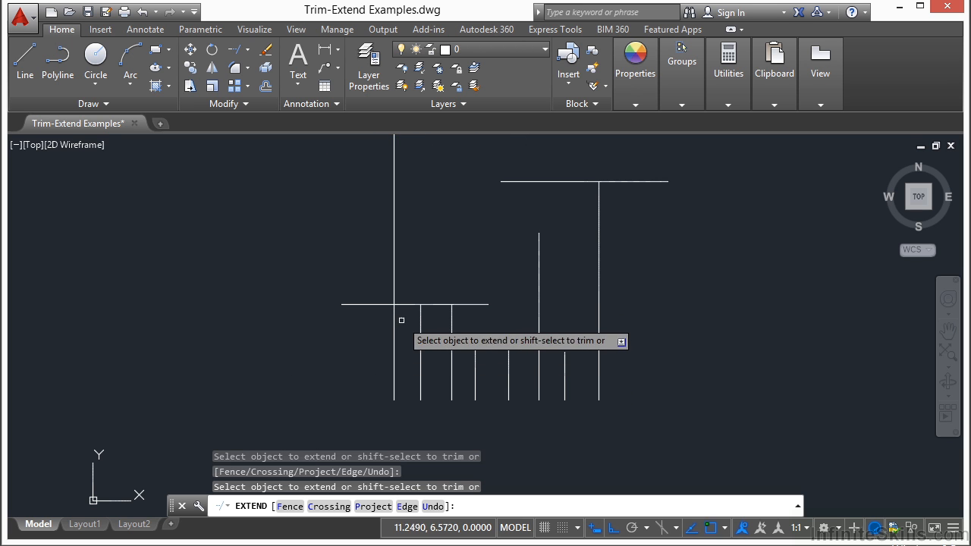
{"action": "left_click", "coordinate": [421, 317]}
{"action": "left_click", "coordinate": [454, 318]}
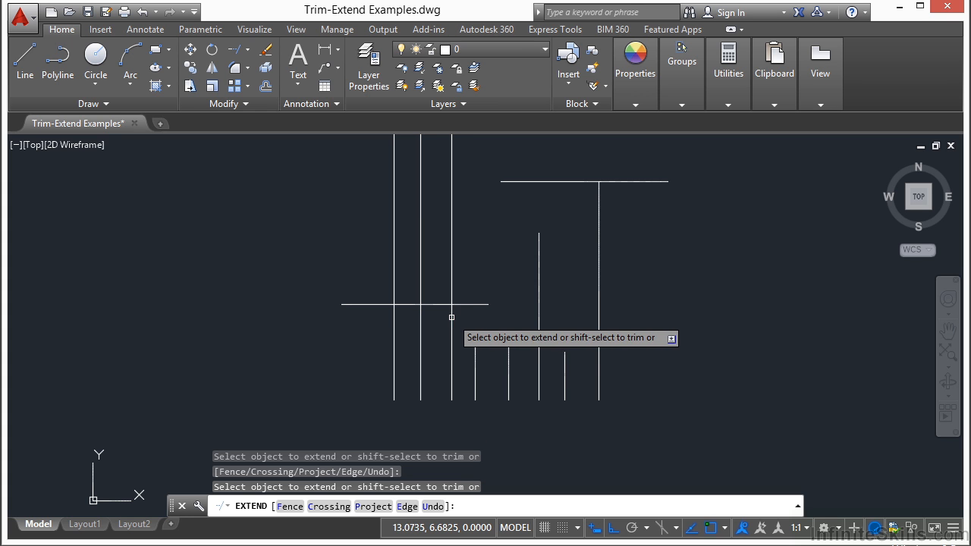
Extend the four free-standing vertical lines to the same boundary line with one crossing window and finish the command
{"action": "left_click", "coordinate": [645, 316]}
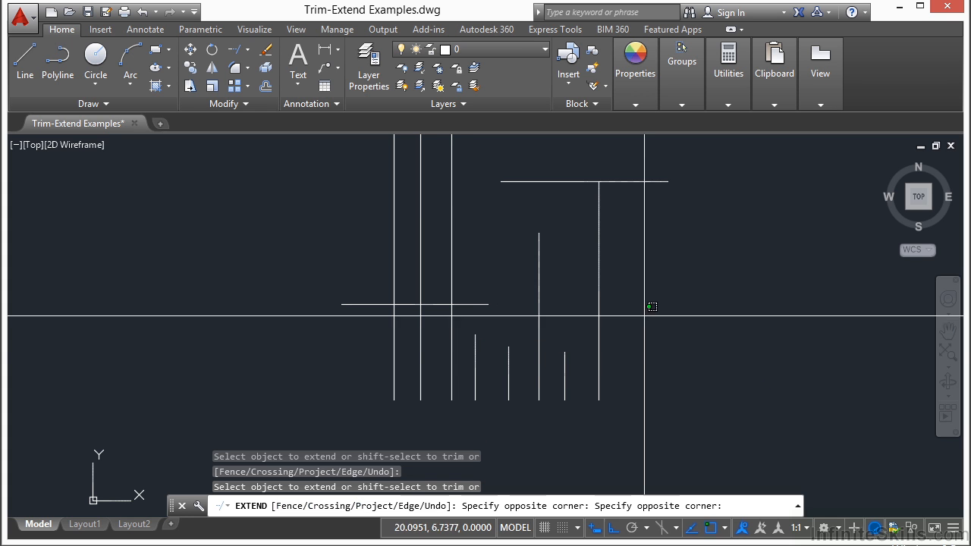
{"action": "left_click", "coordinate": [471, 357]}
{"action": "scroll", "coordinate": [581, 339], "scroll_direction": "down", "scroll_amount": 2}
{"action": "middle_click_drag", "start_coordinate": [622, 203], "coordinate": [570, 330]}
{"action": "scroll", "coordinate": [569, 330], "scroll_direction": "down", "scroll_amount": 2}
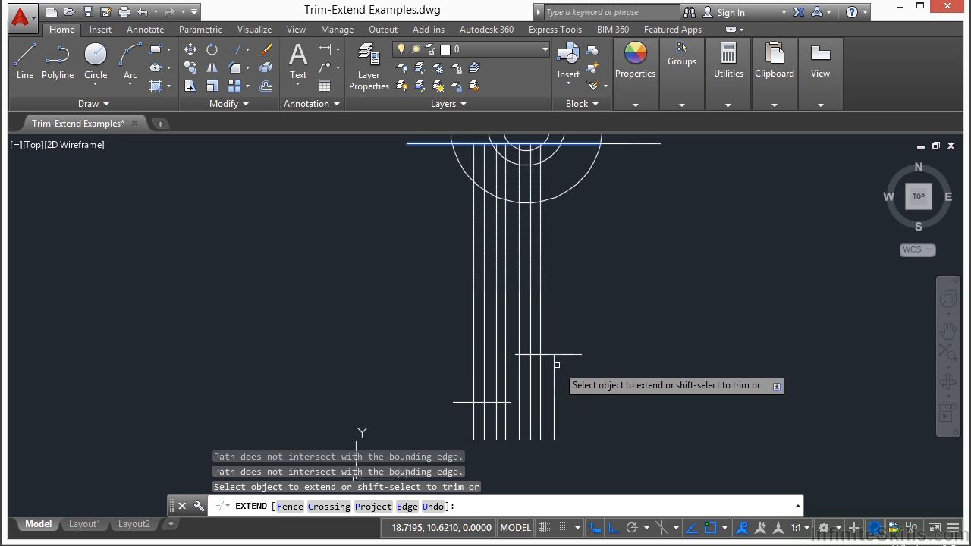
{"action": "key", "text": "Return"}
Using Extend's shift-select with the outer circle as boundary edge, trim off the parts of the seven vertical lines inside it
{"action": "middle_click_drag", "start_coordinate": [596, 249], "coordinate": [543, 324]}
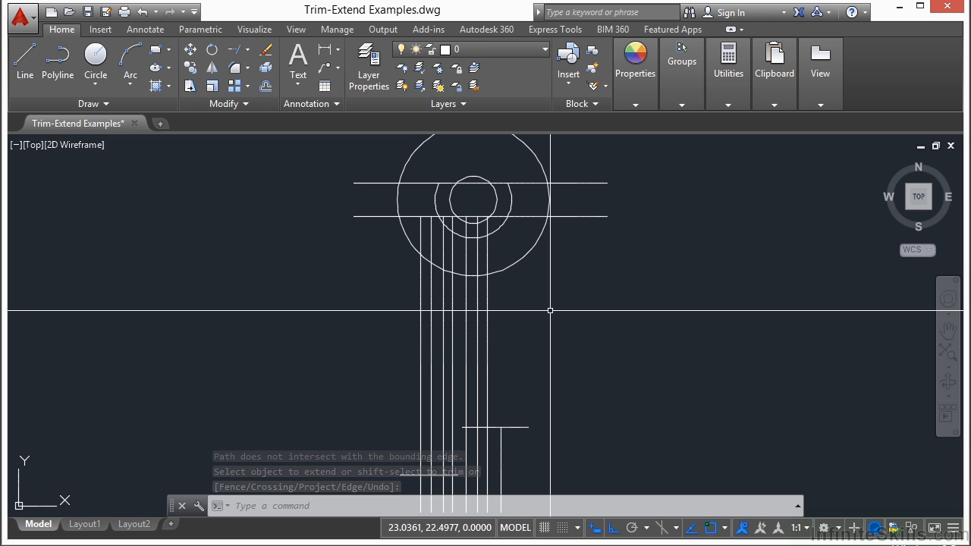
{"action": "type", "text": "ex"}
{"action": "key", "text": "Return"}
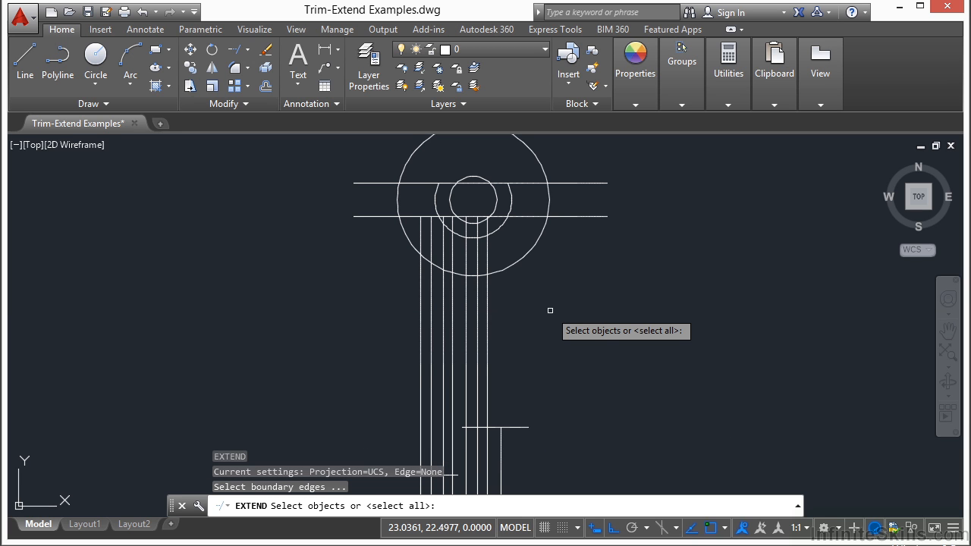
{"action": "left_click", "coordinate": [517, 267]}
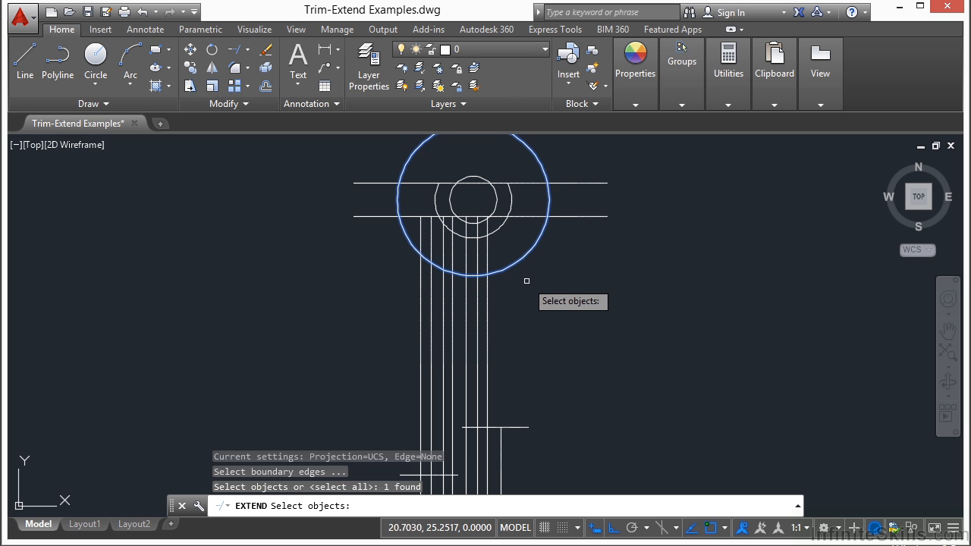
{"action": "key", "text": "Return"}
{"action": "scroll", "coordinate": [529, 272], "scroll_direction": "up", "scroll_amount": 2}
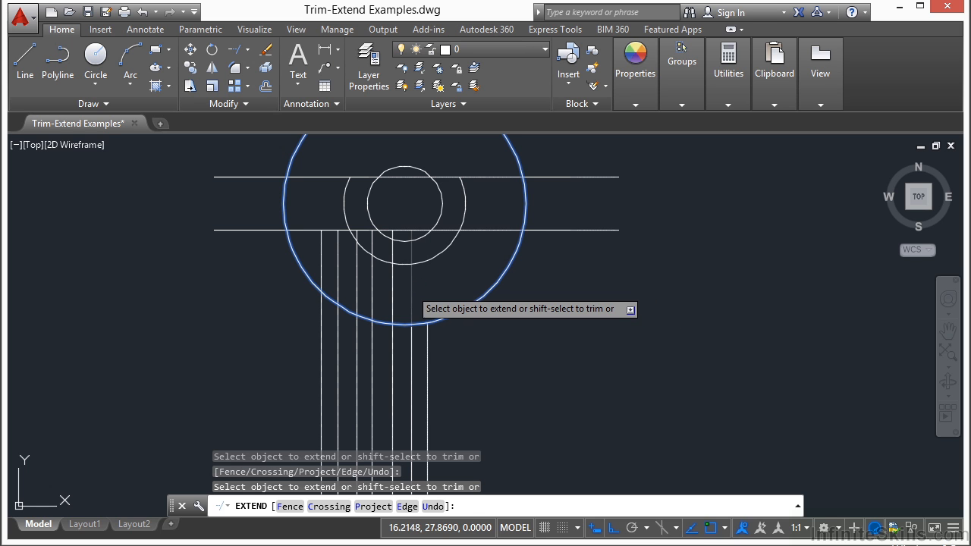
{"action": "left_click", "coordinate": [397, 279]}
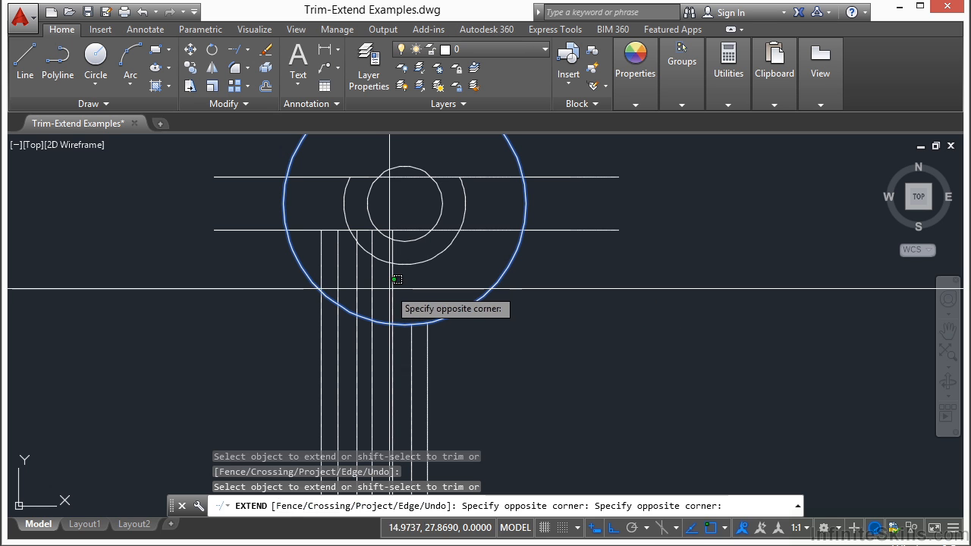
{"action": "left_click", "coordinate": [345, 276], "text": "shift"}
{"action": "left_click", "coordinate": [410, 278], "text": "shift"}
{"action": "left_click", "coordinate": [379, 300], "text": "shift"}
{"action": "left_click", "coordinate": [343, 254], "text": "shift"}
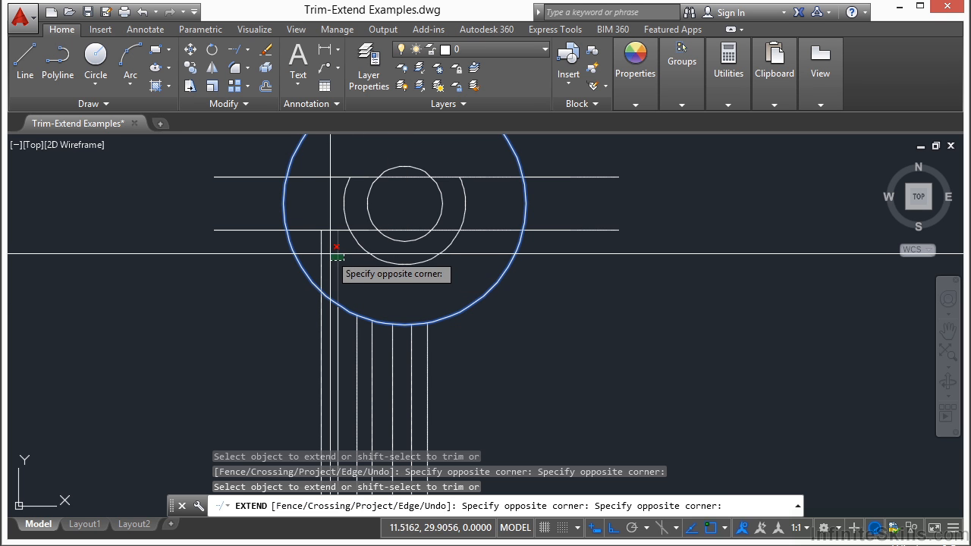
{"action": "left_click", "coordinate": [312, 241], "text": "shift"}
{"action": "key", "text": "Return"}
Erase the seven long vertical lines below the outer circle, selecting them with a crossing window
{"action": "scroll", "coordinate": [407, 277], "scroll_direction": "down", "scroll_amount": 2}
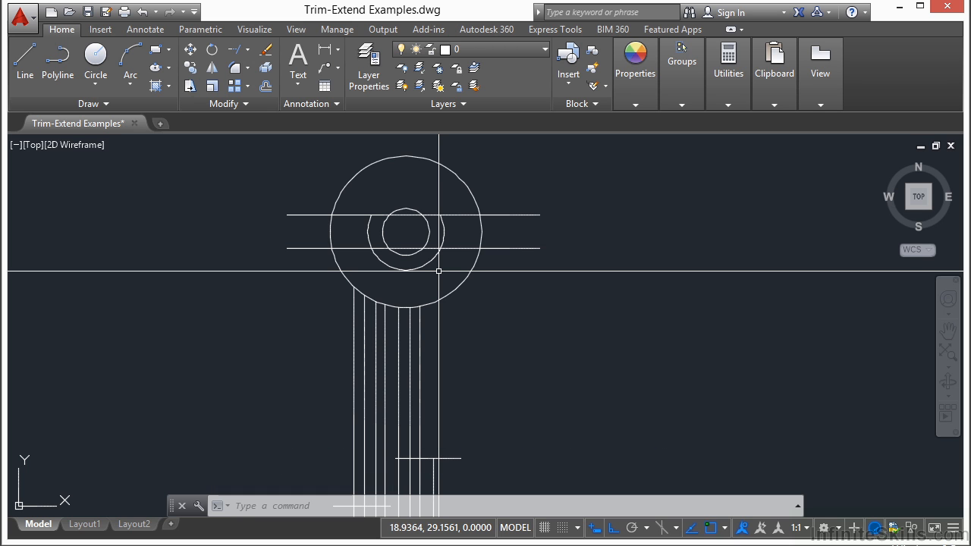
{"action": "type", "text": "e"}
{"action": "key", "text": "Return"}
{"action": "left_click", "coordinate": [455, 328]}
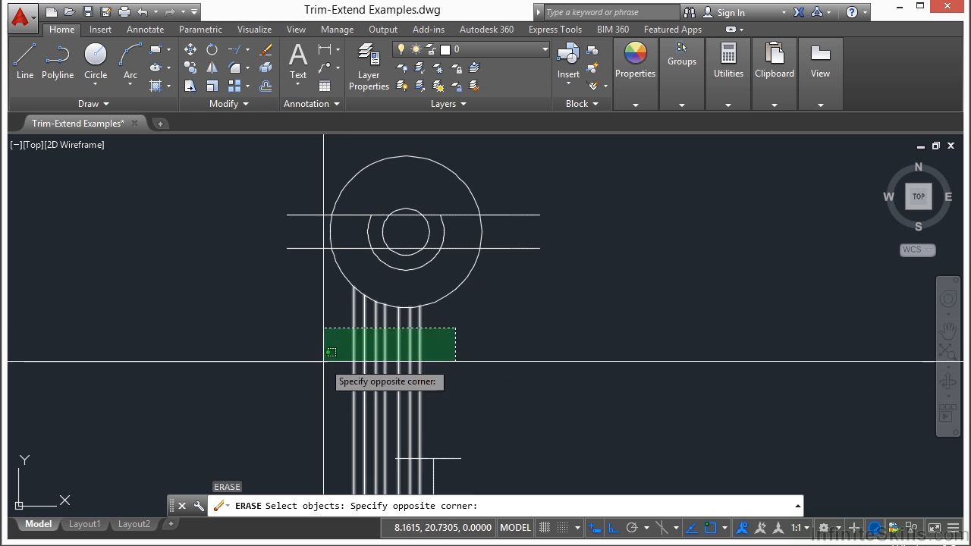
{"action": "left_click", "coordinate": [330, 343]}
{"action": "key", "text": "Return"}
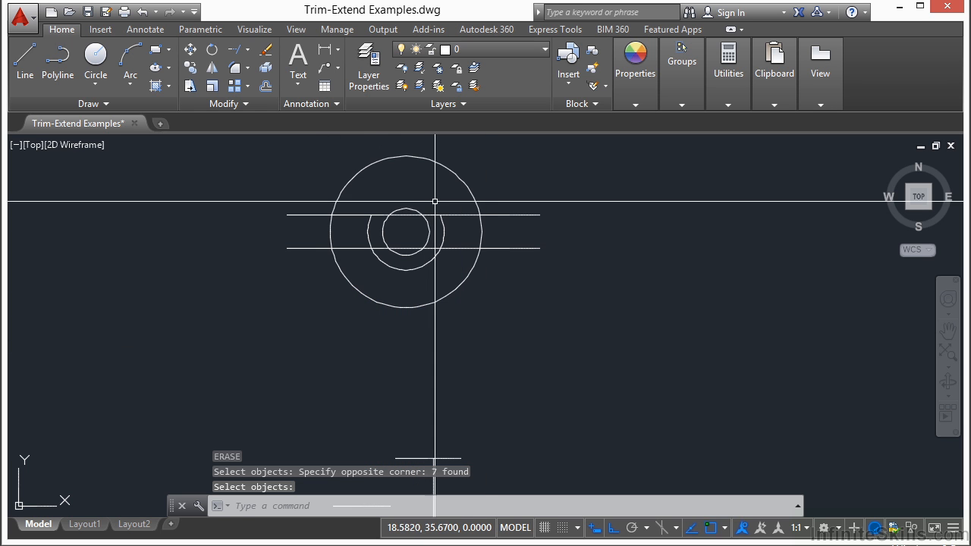
{"action": "scroll", "coordinate": [425, 228], "scroll_direction": "up", "scroll_amount": 2}
{"action": "middle_click_drag", "start_coordinate": [416, 182], "coordinate": [405, 249]}
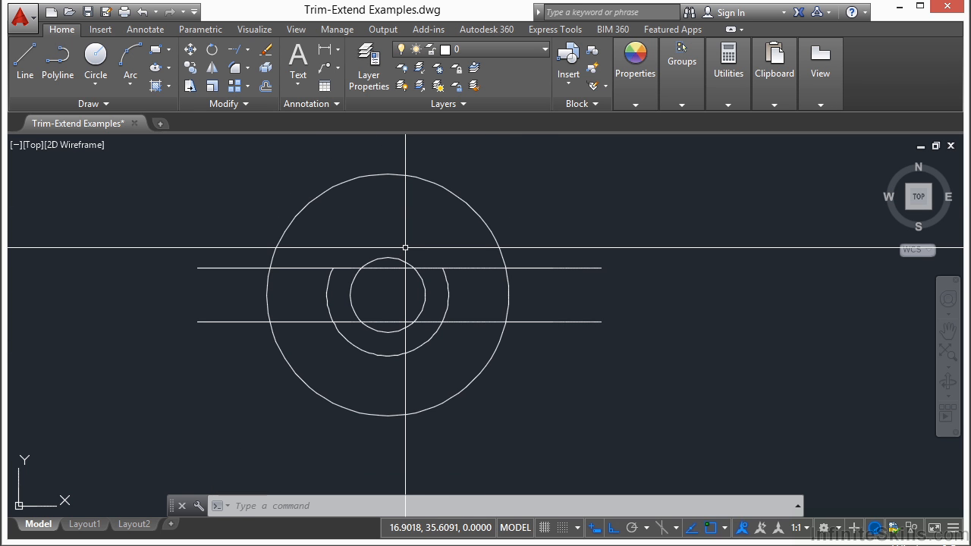
Start Trim with all circles, arcs and lines as cutting edges and trim both horizontal lines inside the inner circle
{"action": "type", "text": "tr"}
{"action": "key", "text": "Return"}
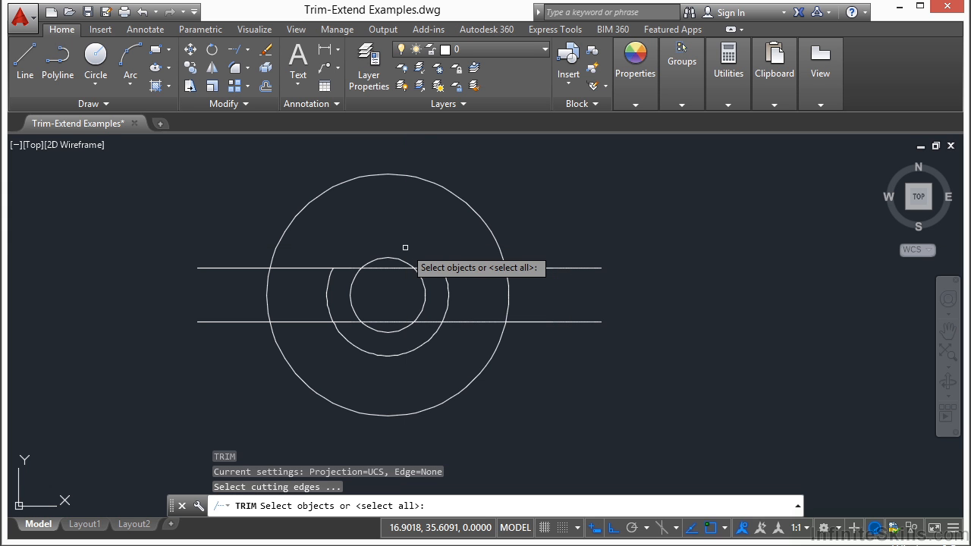
{"action": "left_click", "coordinate": [552, 192]}
{"action": "left_click", "coordinate": [245, 418]}
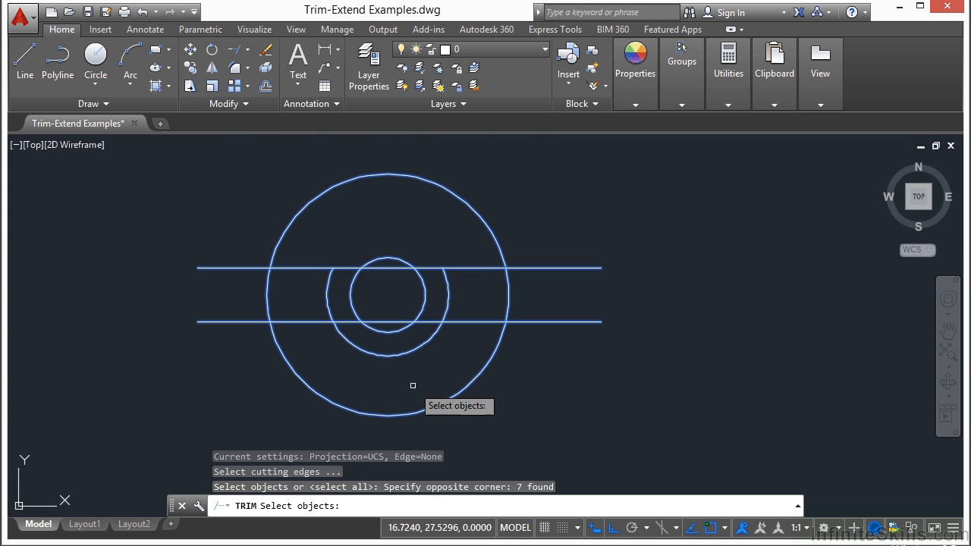
{"action": "key", "text": "Return"}
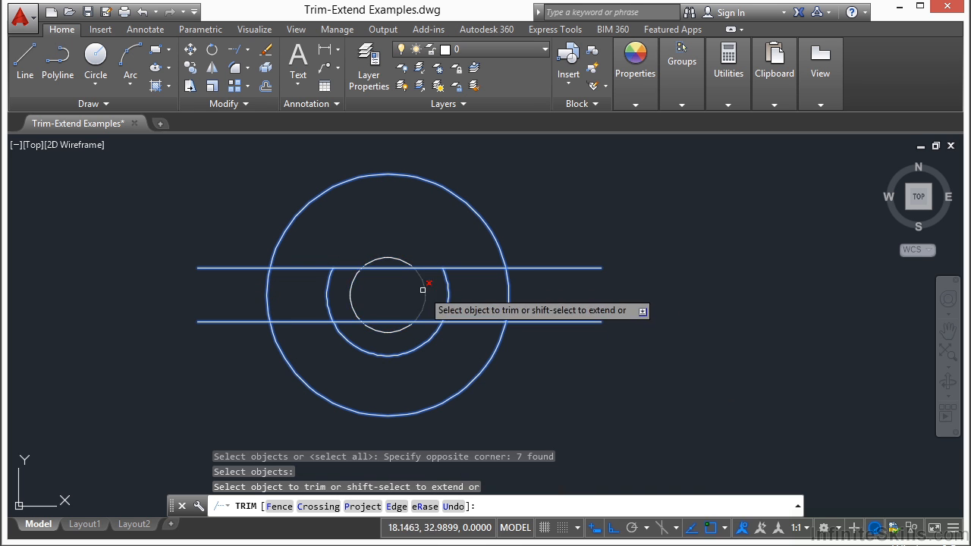
{"action": "left_click", "coordinate": [389, 268]}
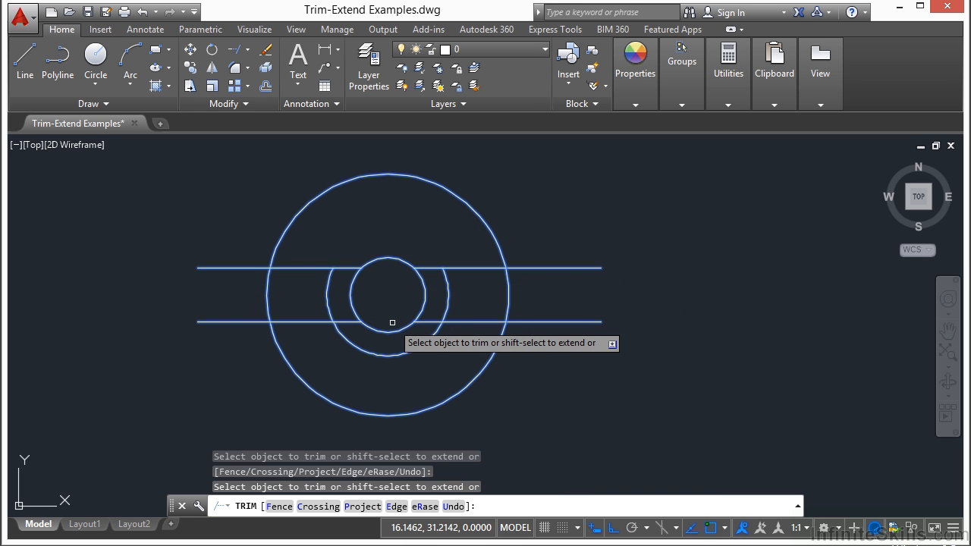
{"action": "left_click", "coordinate": [392, 322]}
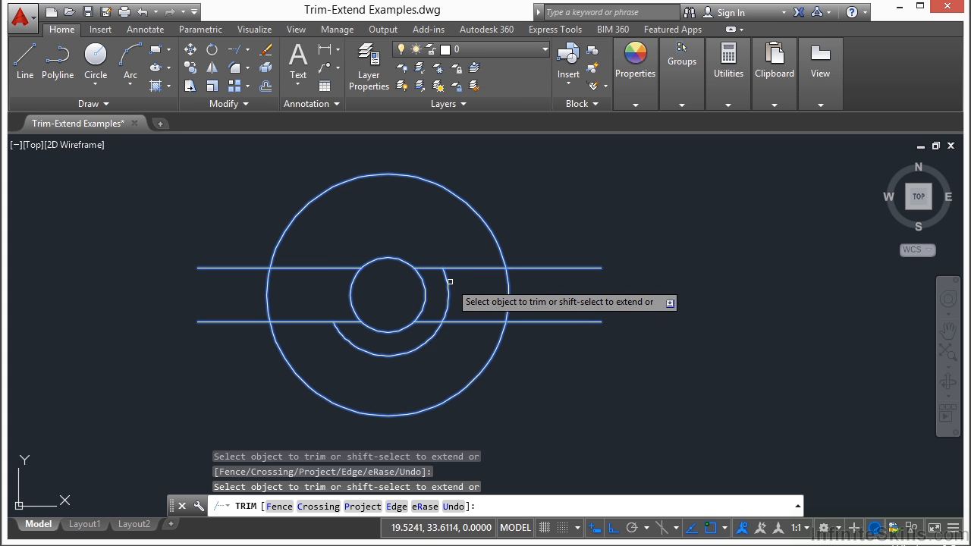
Extend the cut lines and middle arc with Trim's shift-select, and trim both lines between the inner and middle circles on their right side
{"action": "left_click", "coordinate": [429, 269], "text": "shift"}
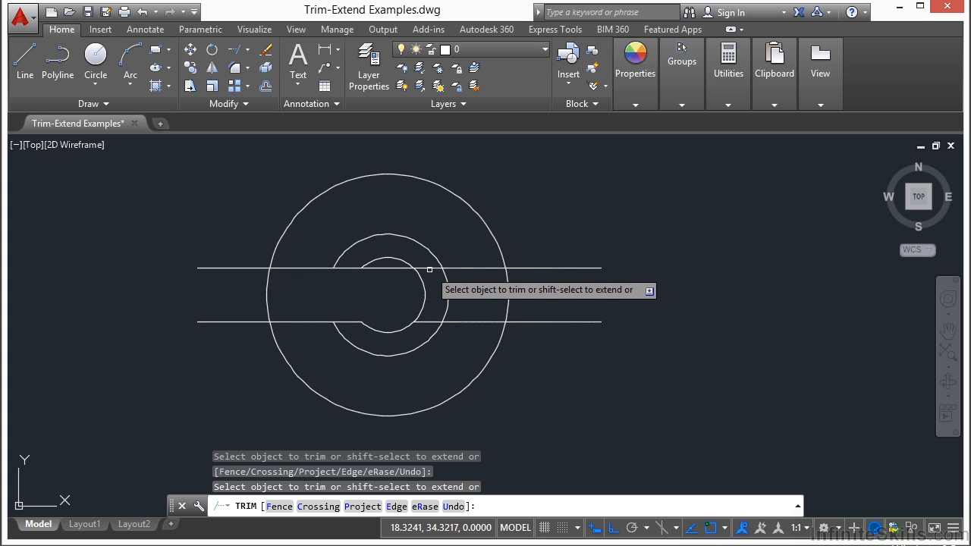
{"action": "left_click", "coordinate": [427, 268], "text": "shift"}
{"action": "left_click", "coordinate": [428, 322]}
{"action": "left_click", "coordinate": [428, 270]}
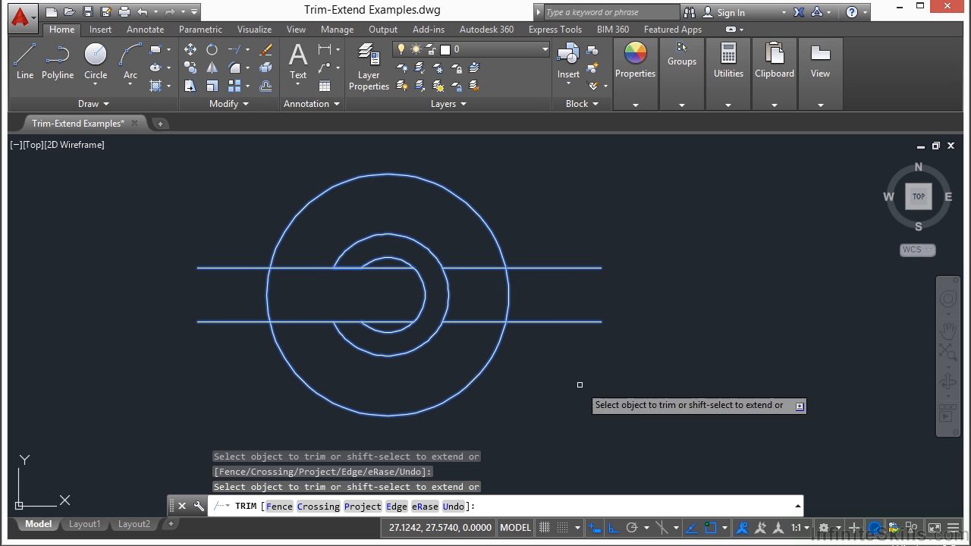
Trim the outer circle's left and right portions and the middle circle's right portion between the two horizontal lines, and finish the command
{"action": "left_click", "coordinate": [479, 256]}
{"action": "left_click", "coordinate": [478, 336]}
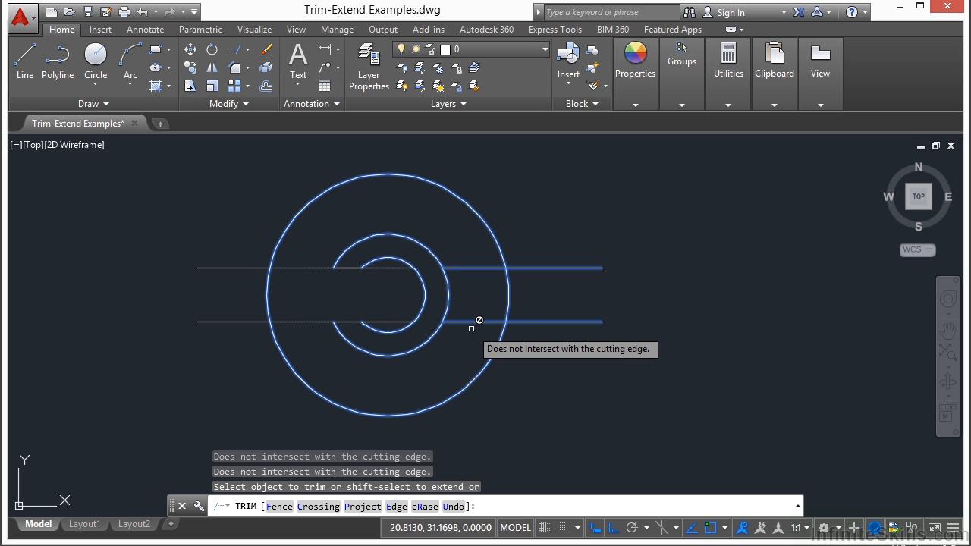
{"action": "left_click", "coordinate": [268, 275]}
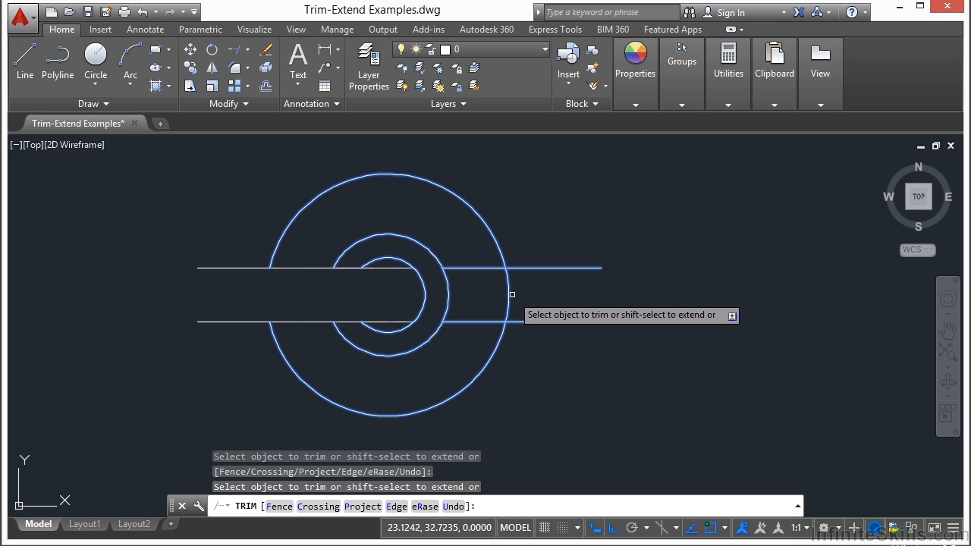
{"action": "left_click", "coordinate": [511, 287]}
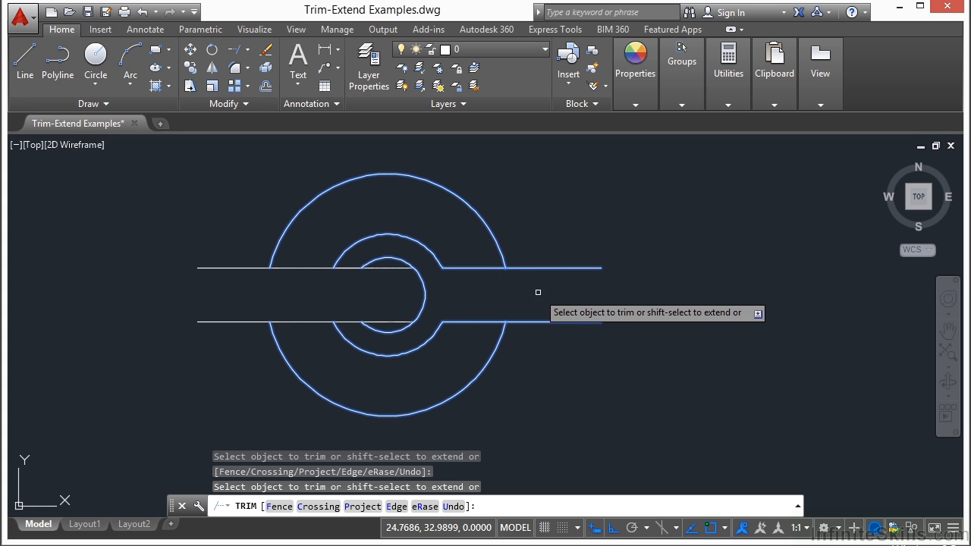
{"action": "key", "text": "Return"}
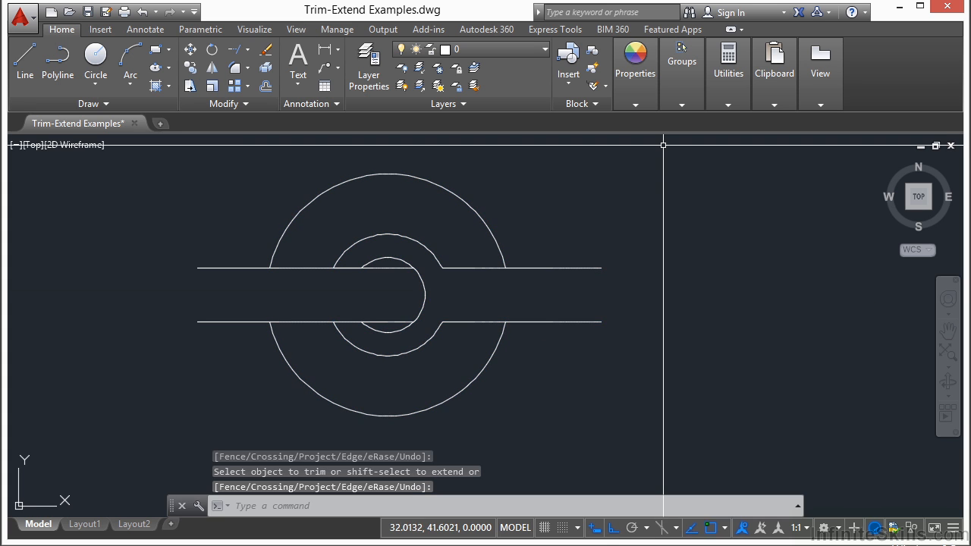